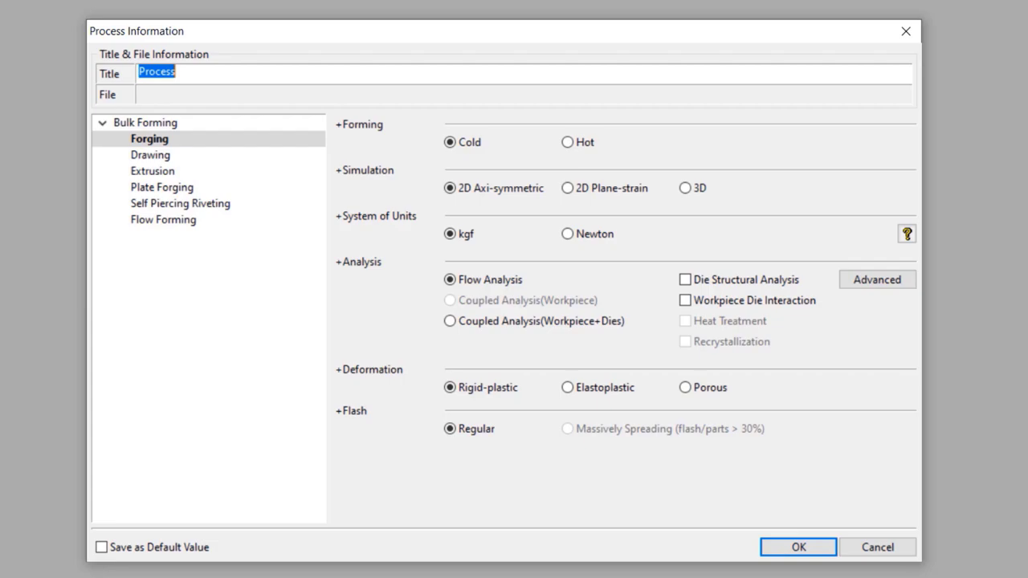
Choose Extrusion with Newton units, flow analysis, elastoplastic deformation and regular flash handling
{"action": "left_click", "coordinate": [144, 173]}
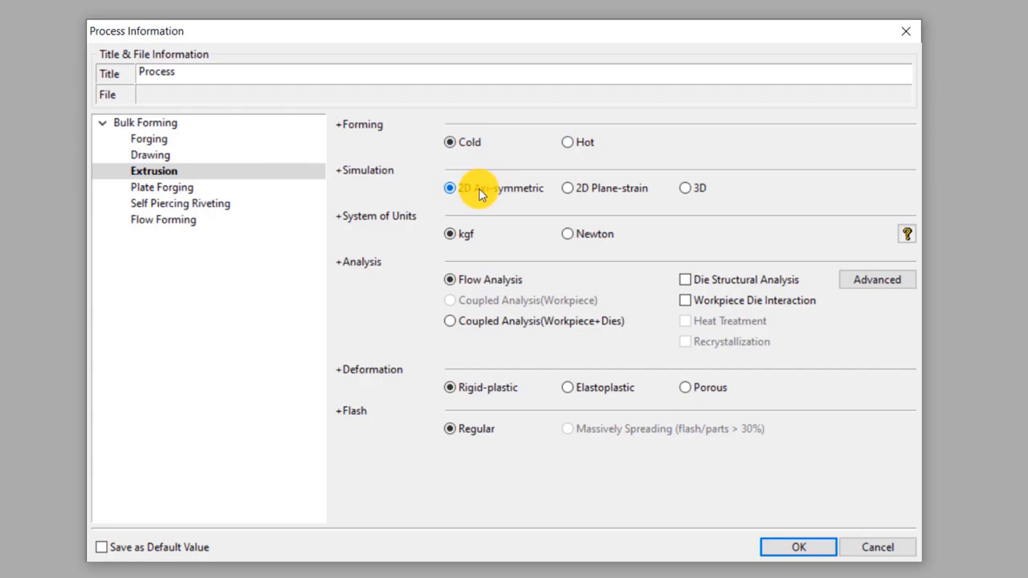
{"action": "left_click", "coordinate": [569, 233]}
{"action": "left_click", "coordinate": [506, 283]}
{"action": "left_click", "coordinate": [618, 388]}
{"action": "left_click", "coordinate": [472, 438]}
Apply the process settings, import 2D_ex02.dxf and auto-create the workpiece and dies
{"action": "left_click", "coordinate": [767, 547]}
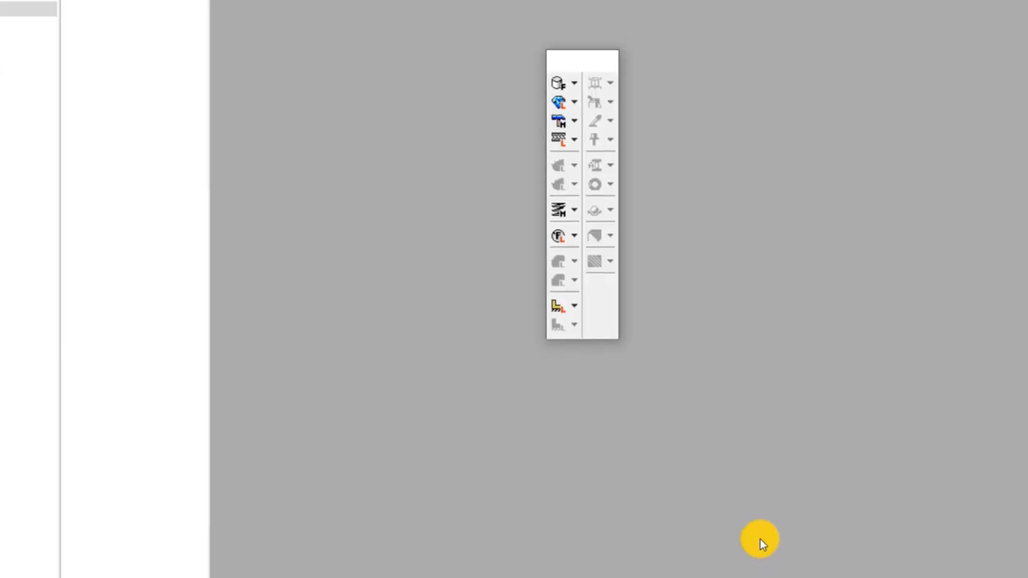
{"action": "left_click_drag", "start_coordinate": [591, 116], "coordinate": [238, 207]}
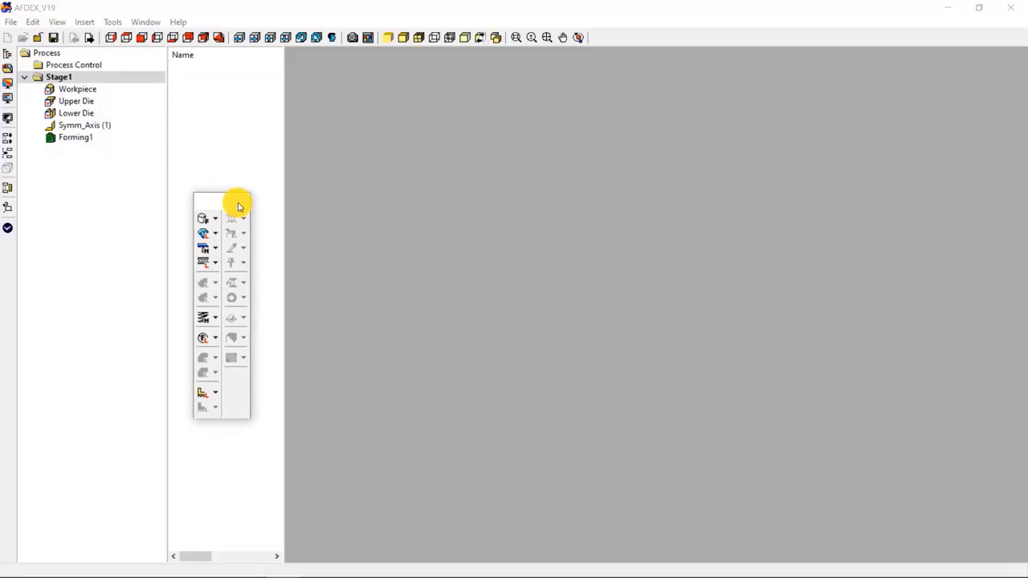
{"action": "left_click", "coordinate": [216, 220]}
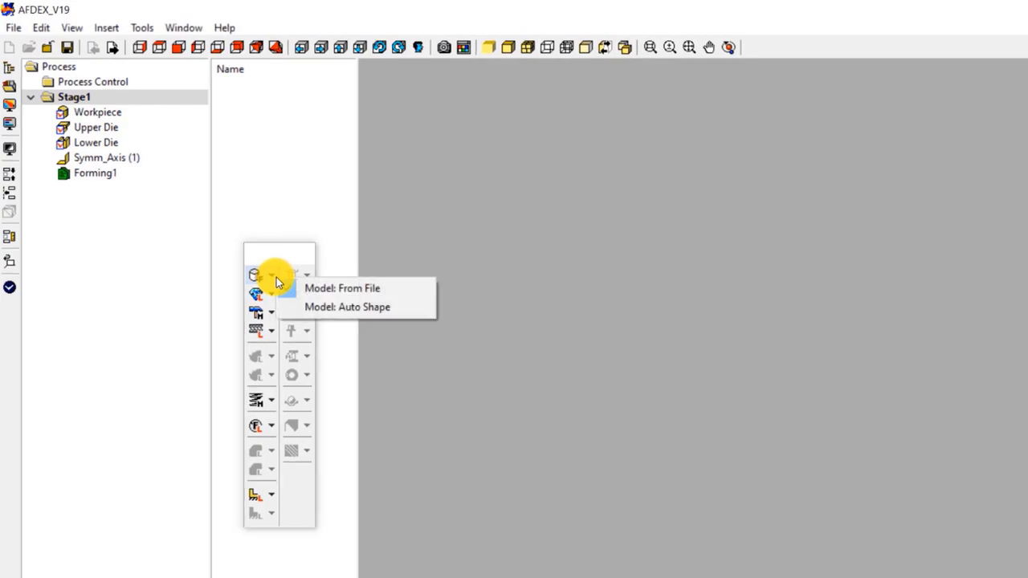
{"action": "left_click", "coordinate": [392, 293]}
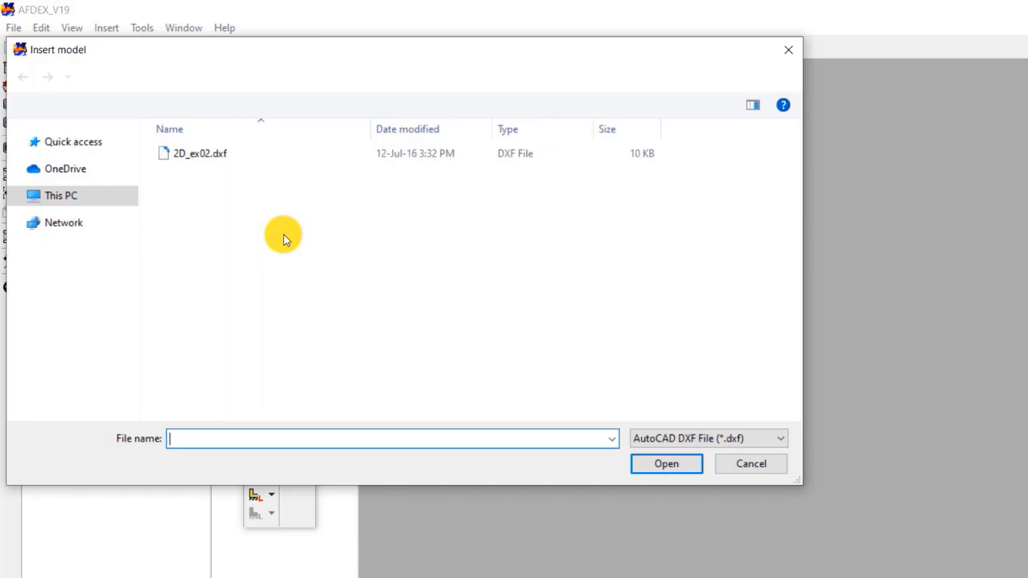
{"action": "left_click", "coordinate": [255, 154]}
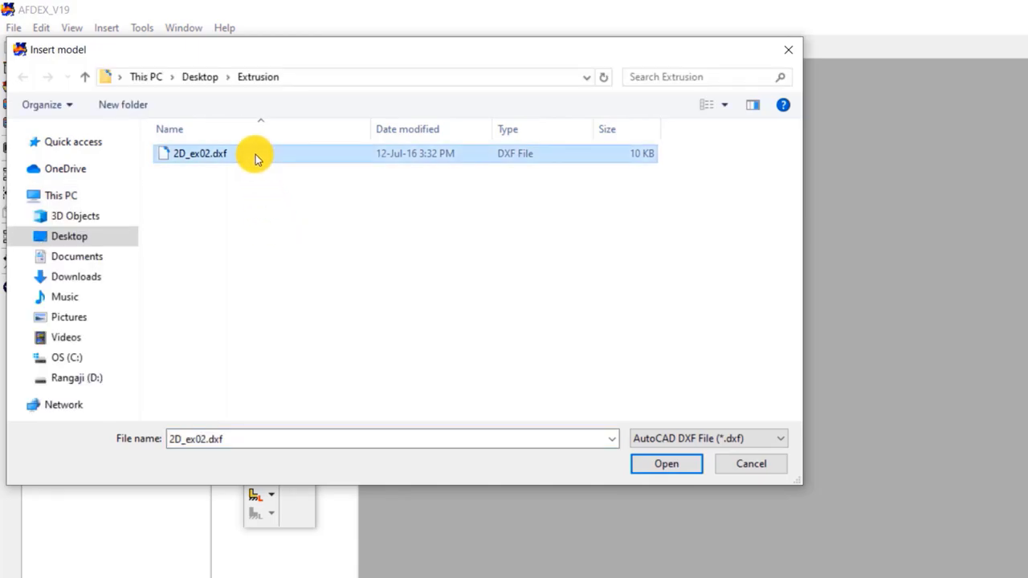
{"action": "left_click", "coordinate": [649, 466]}
{"action": "key", "text": "Return"}
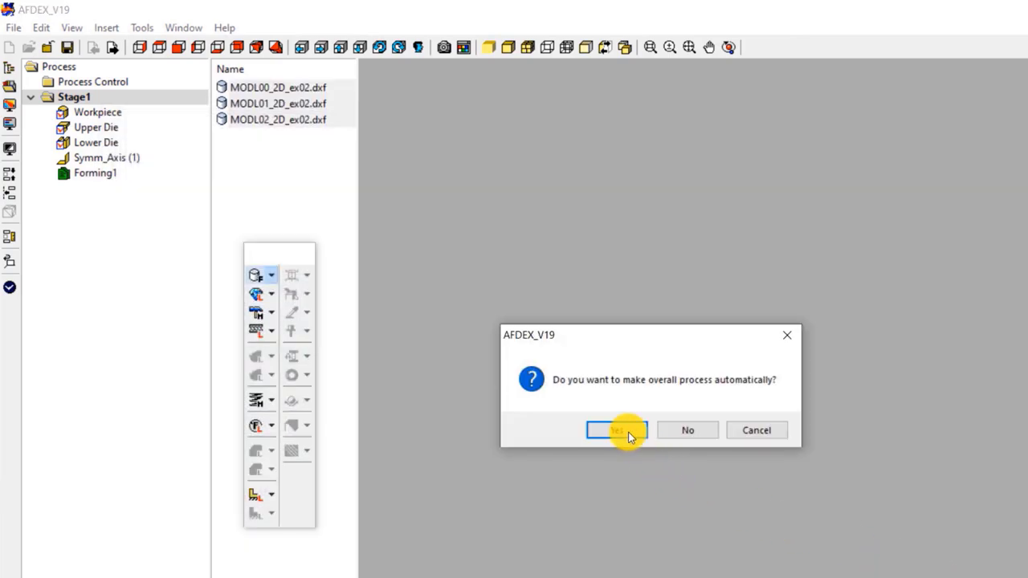
{"action": "left_click", "coordinate": [619, 430]}
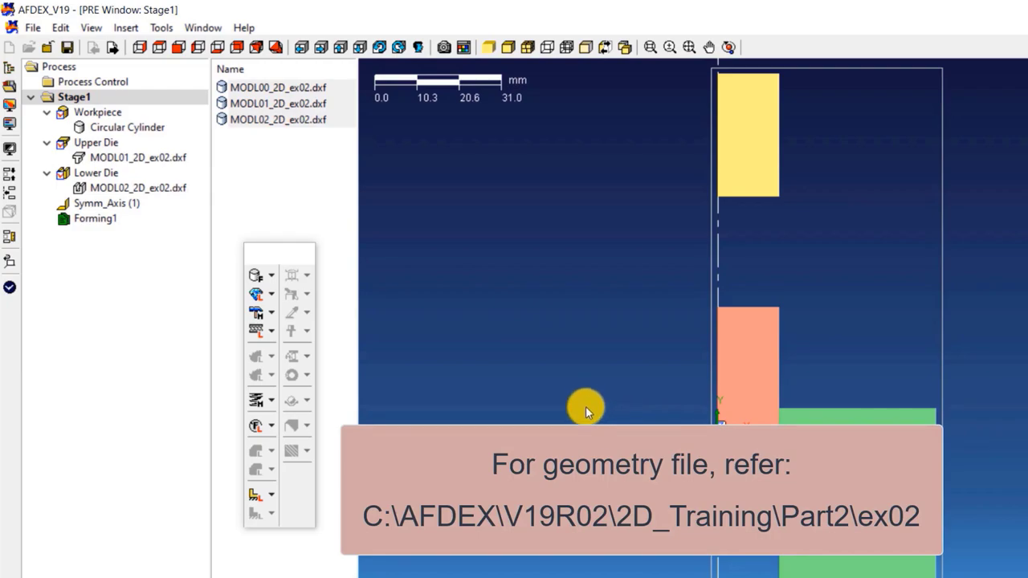
Load AISI_1010(T=20C) from the Steel group of the material library
{"action": "left_click", "coordinate": [271, 295]}
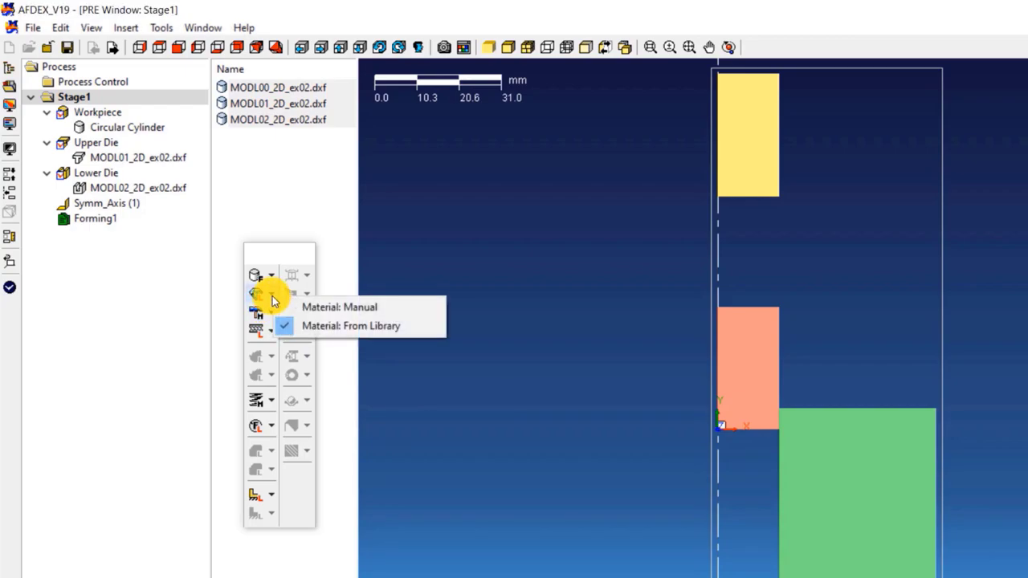
{"action": "left_click", "coordinate": [408, 331]}
{"action": "left_click_drag", "start_coordinate": [493, 201], "coordinate": [133, 117]}
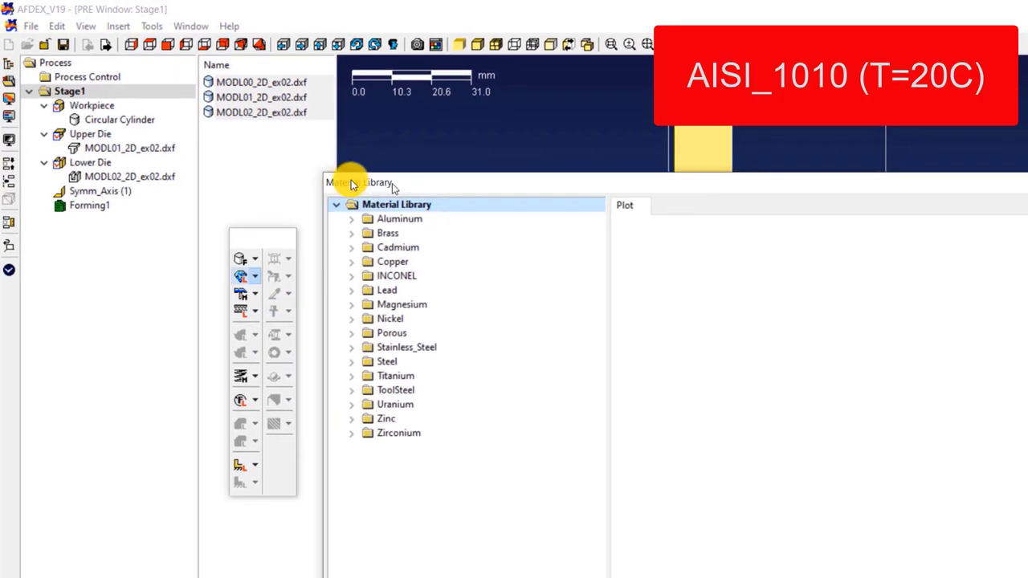
{"action": "left_click", "coordinate": [83, 287]}
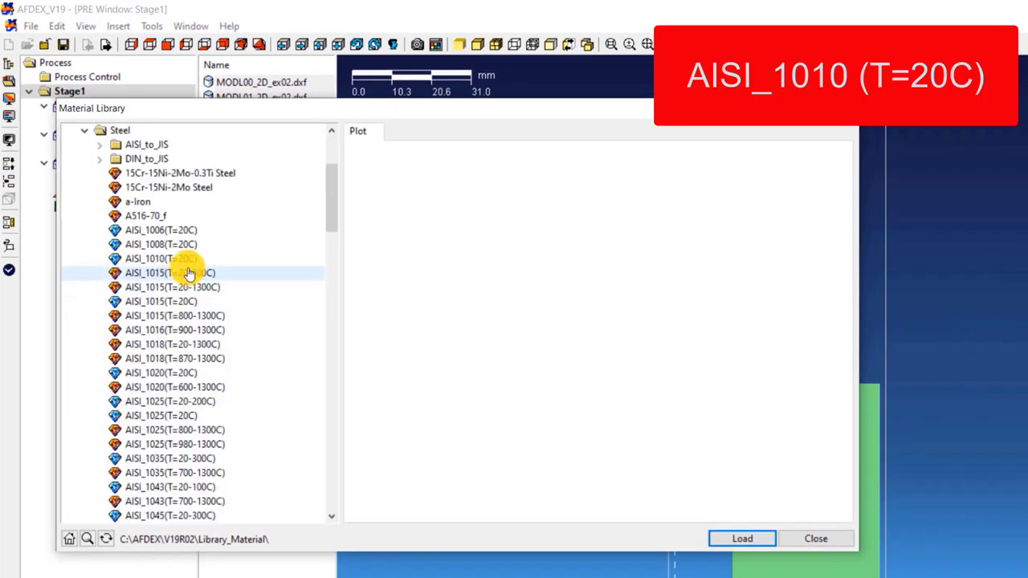
{"action": "left_click", "coordinate": [193, 259]}
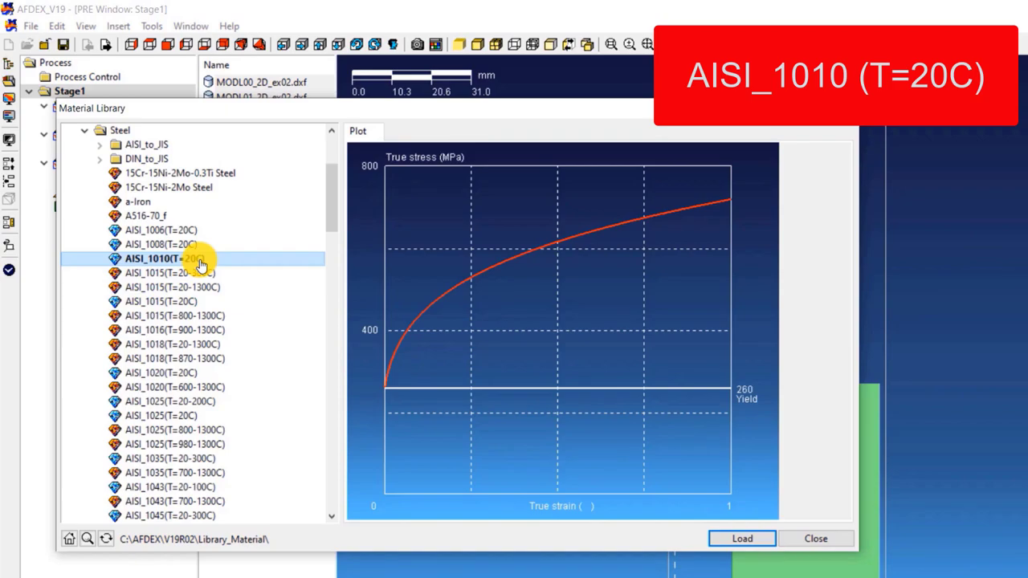
{"action": "left_click", "coordinate": [736, 541]}
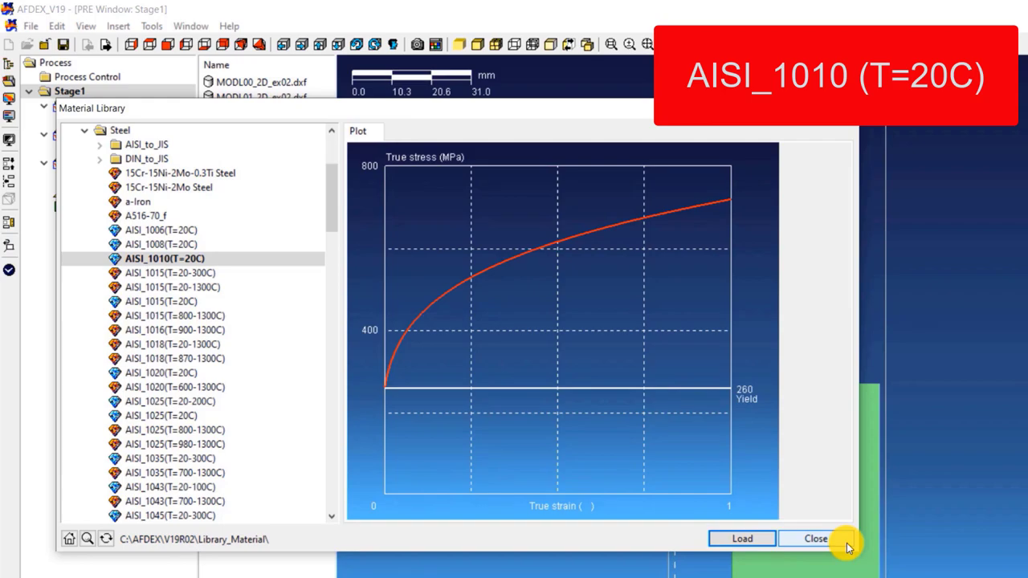
{"action": "left_click", "coordinate": [816, 539]}
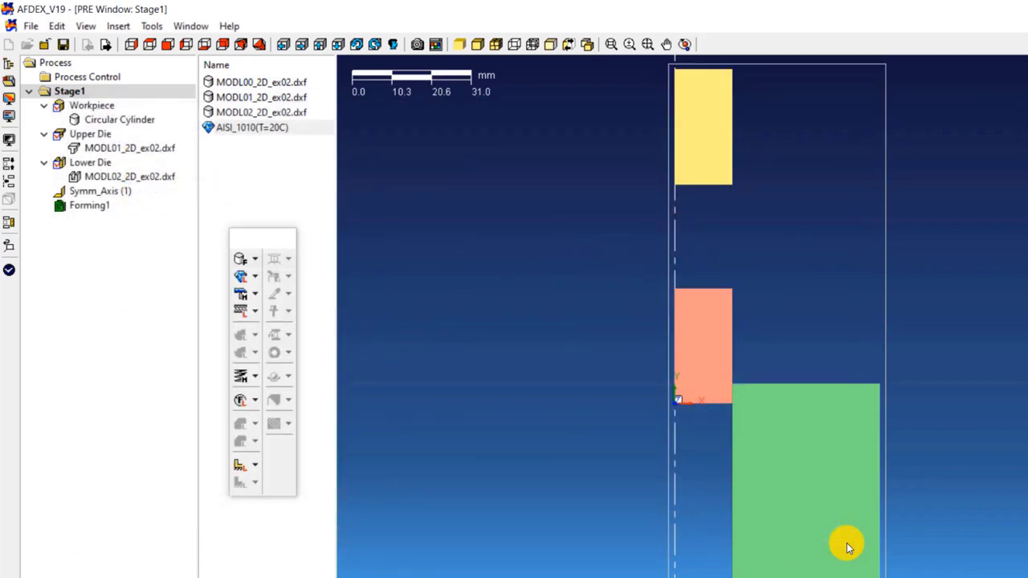
Define a manual press motion with a y translational velocity of -1 mm/s
{"action": "left_click", "coordinate": [255, 302]}
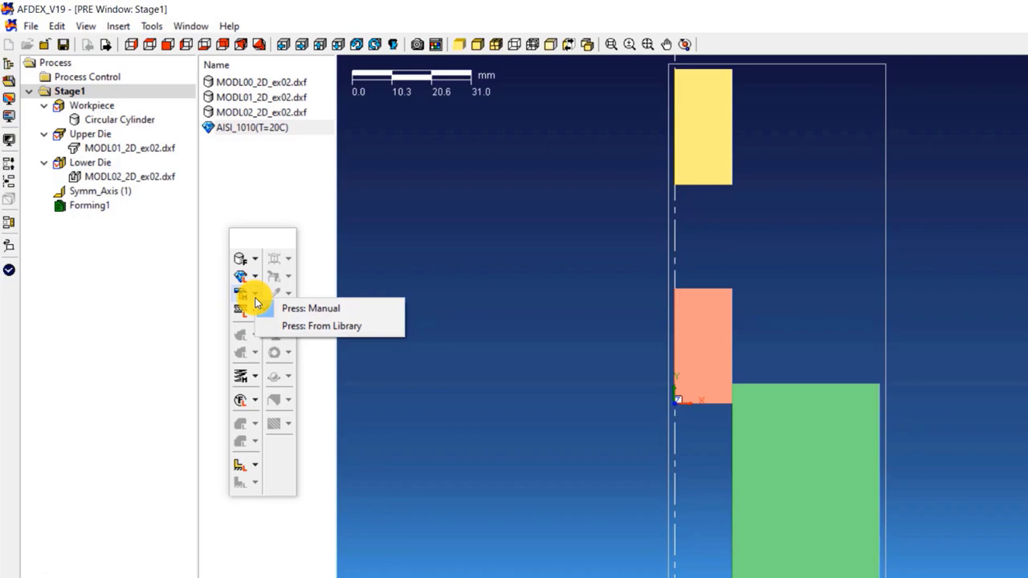
{"action": "left_click", "coordinate": [369, 309]}
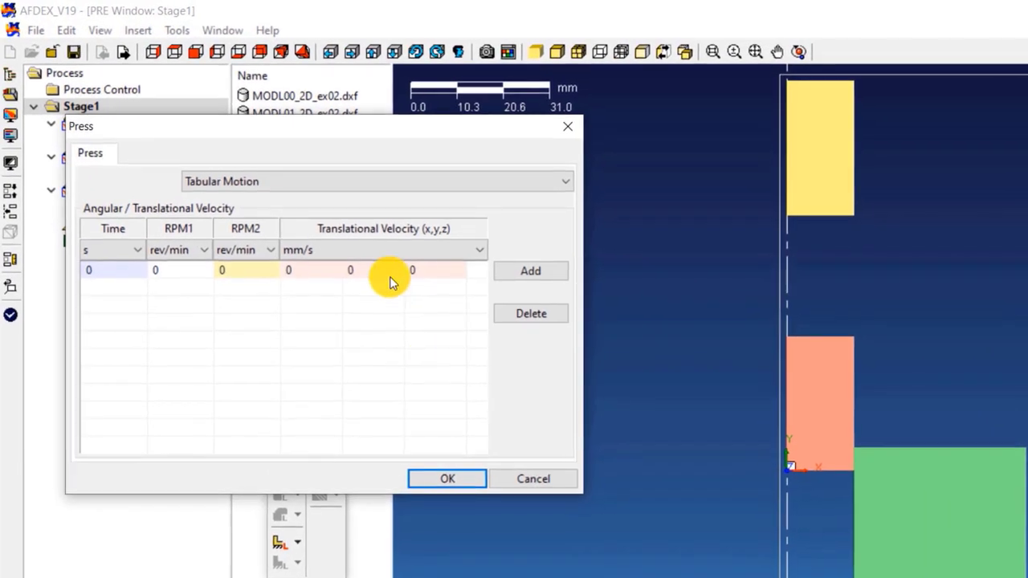
{"action": "left_click", "coordinate": [331, 232]}
{"action": "type", "text": "-1"}
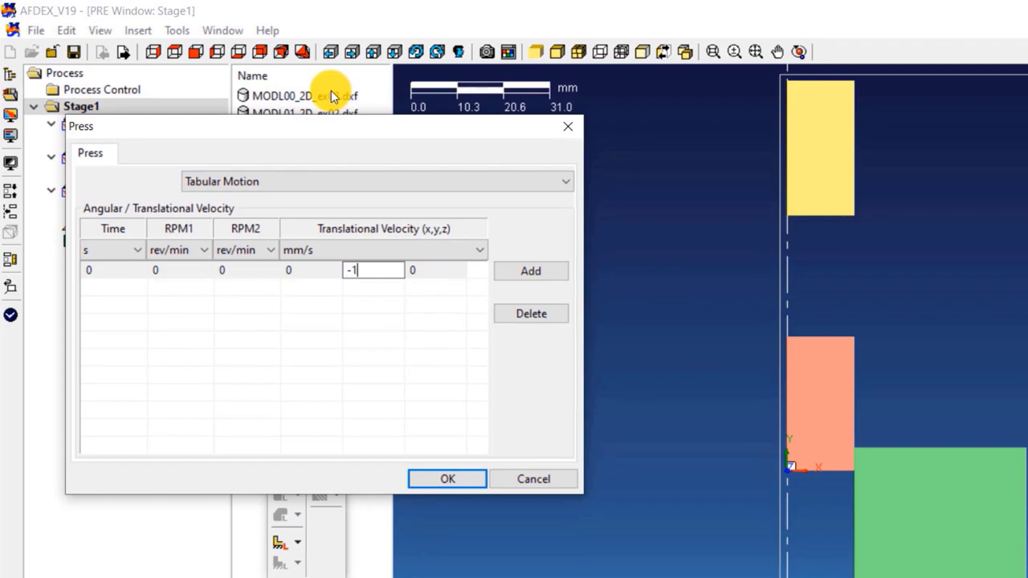
{"action": "left_click", "coordinate": [356, 366]}
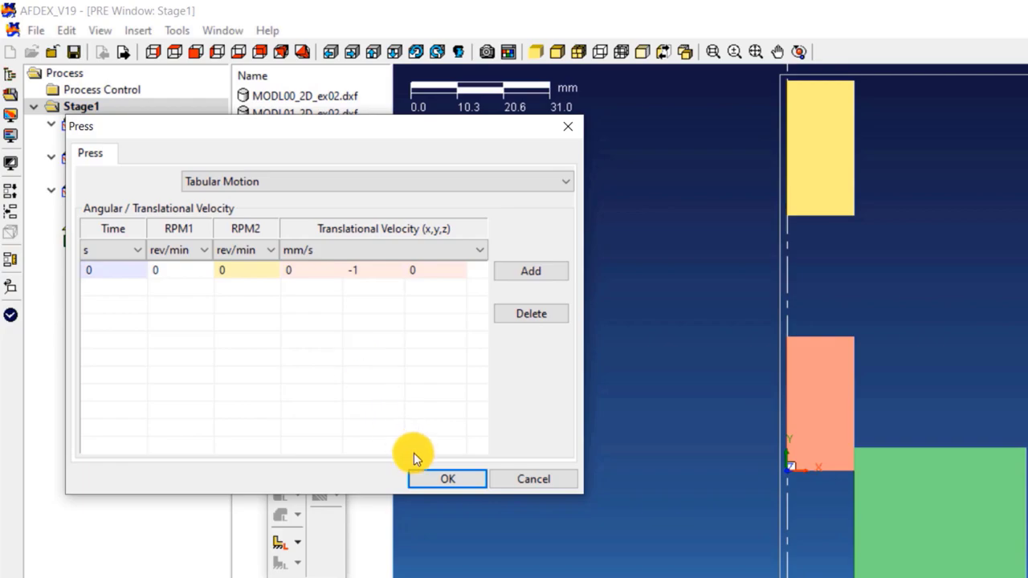
{"action": "left_click", "coordinate": [424, 476]}
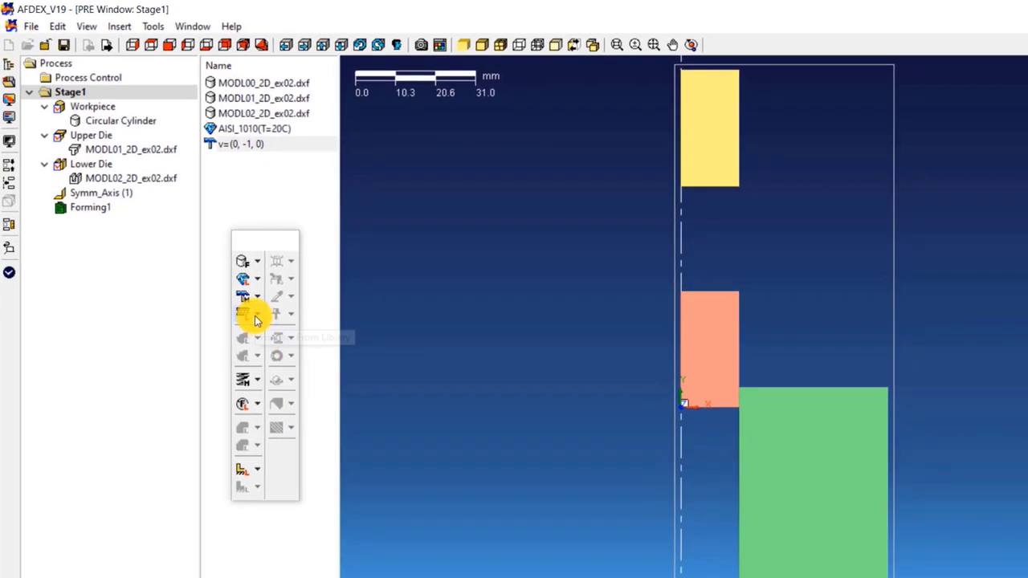
Load Soap_Cold(Steel) friction from the friction library
{"action": "left_click", "coordinate": [255, 320]}
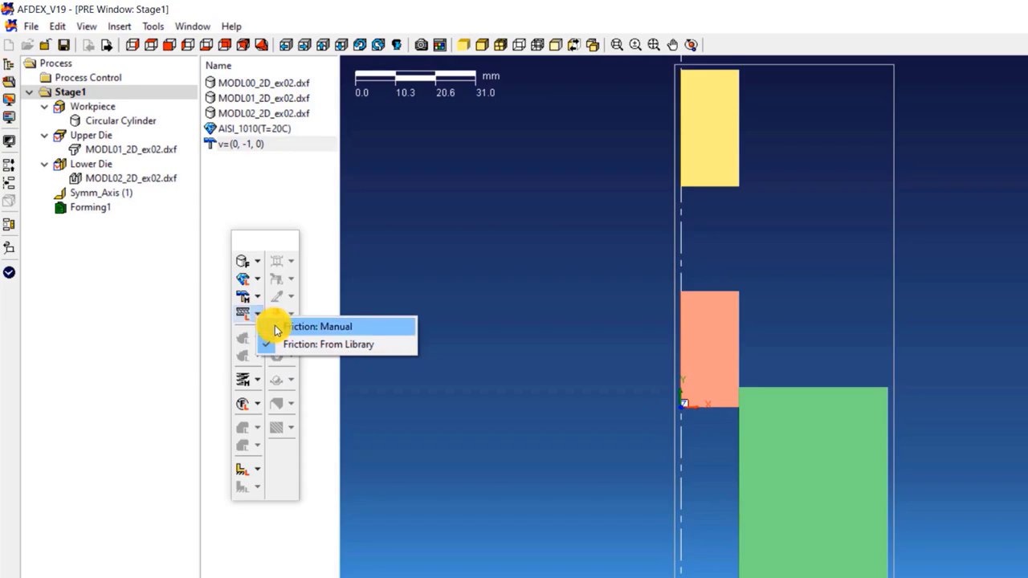
{"action": "left_click", "coordinate": [342, 352]}
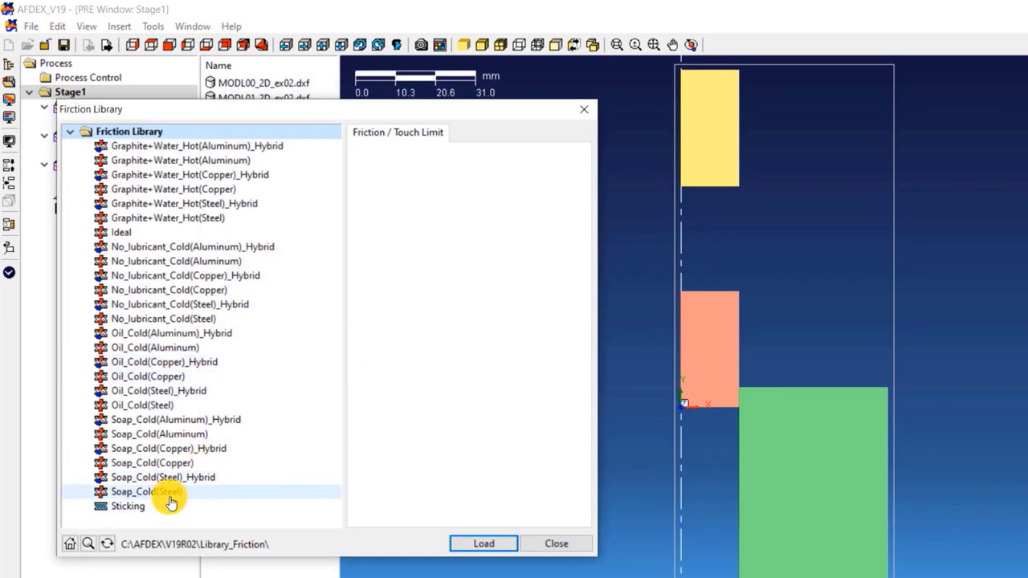
{"action": "left_click", "coordinate": [171, 493]}
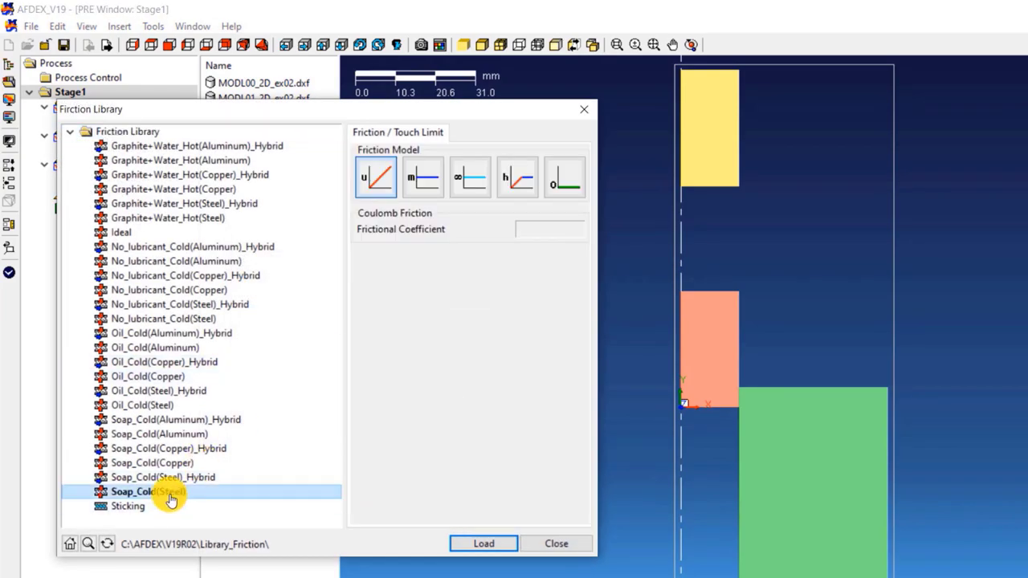
{"action": "left_click", "coordinate": [486, 545]}
{"action": "left_click", "coordinate": [528, 544]}
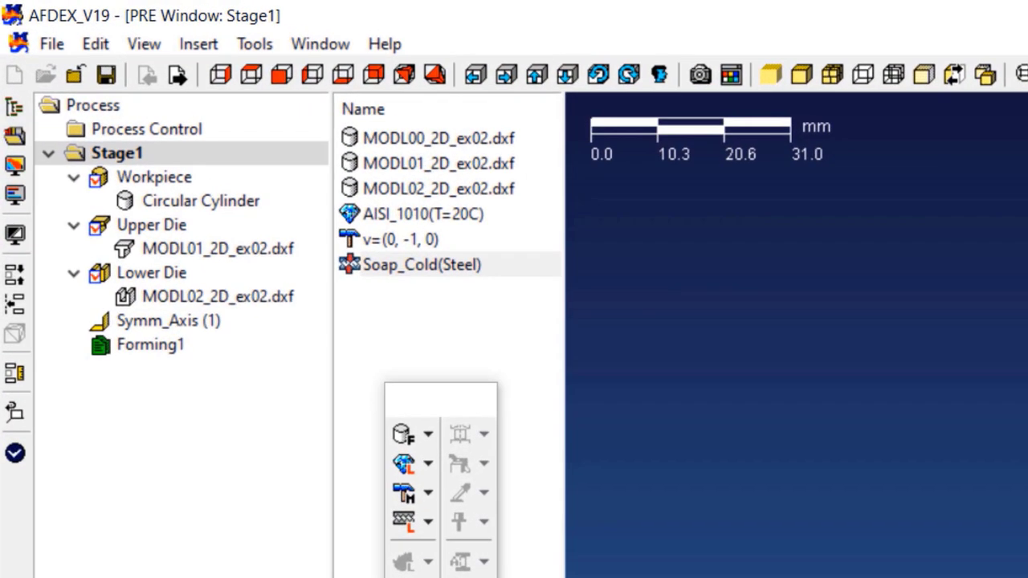
Assign AISI_1010 to the workpiece, v=(0,-1,0) to the upper die, and friction to both dies
{"action": "left_click", "coordinate": [461, 219]}
{"action": "right_click", "coordinate": [448, 215]}
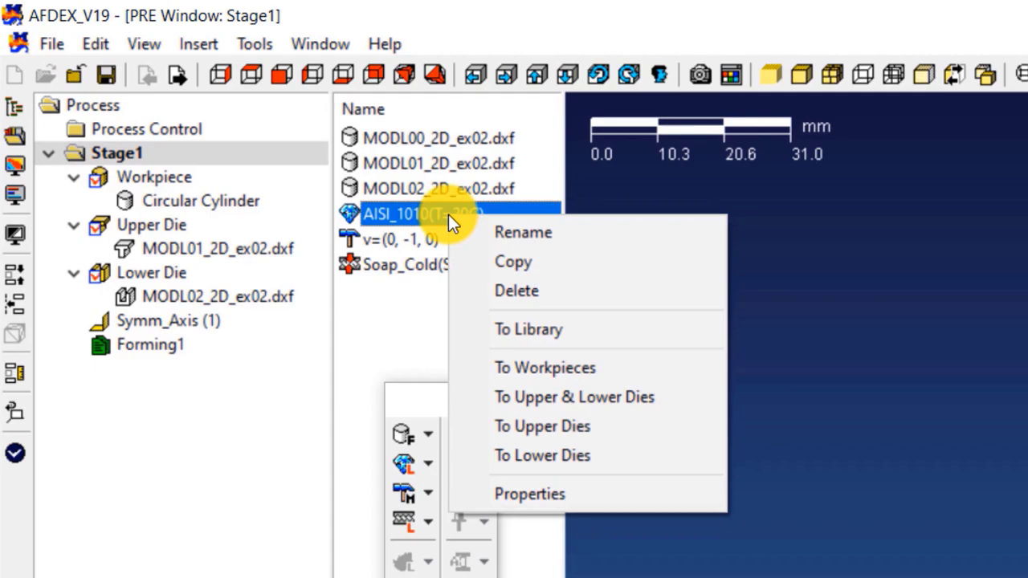
{"action": "left_click", "coordinate": [622, 368]}
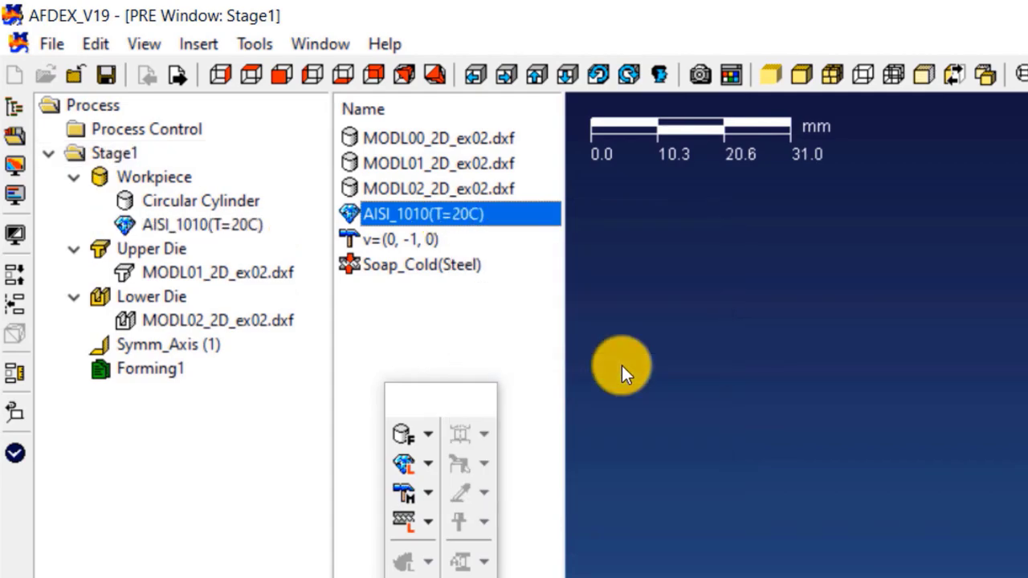
{"action": "left_click", "coordinate": [430, 241]}
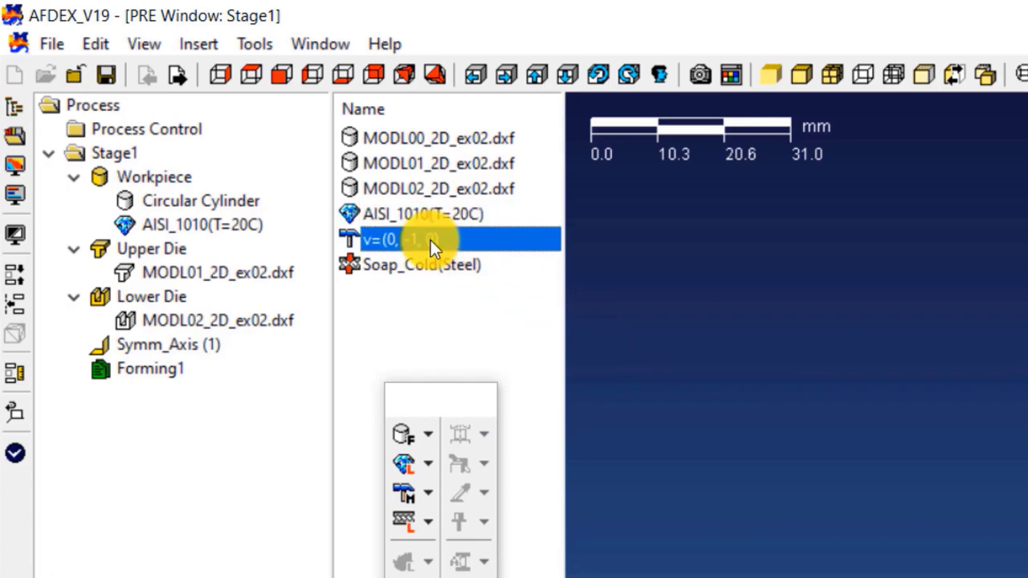
{"action": "right_click", "coordinate": [431, 240]}
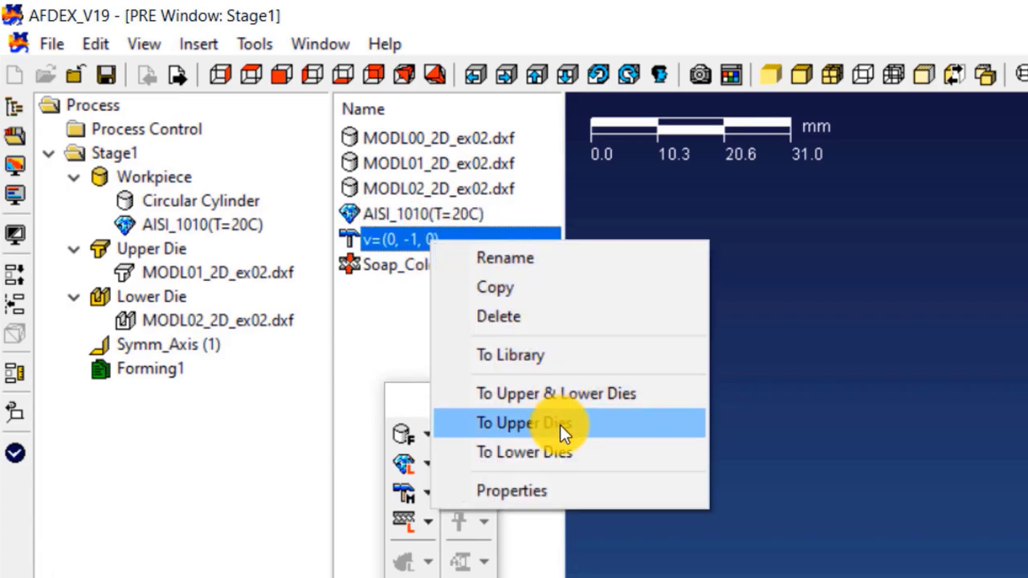
{"action": "left_click", "coordinate": [560, 425]}
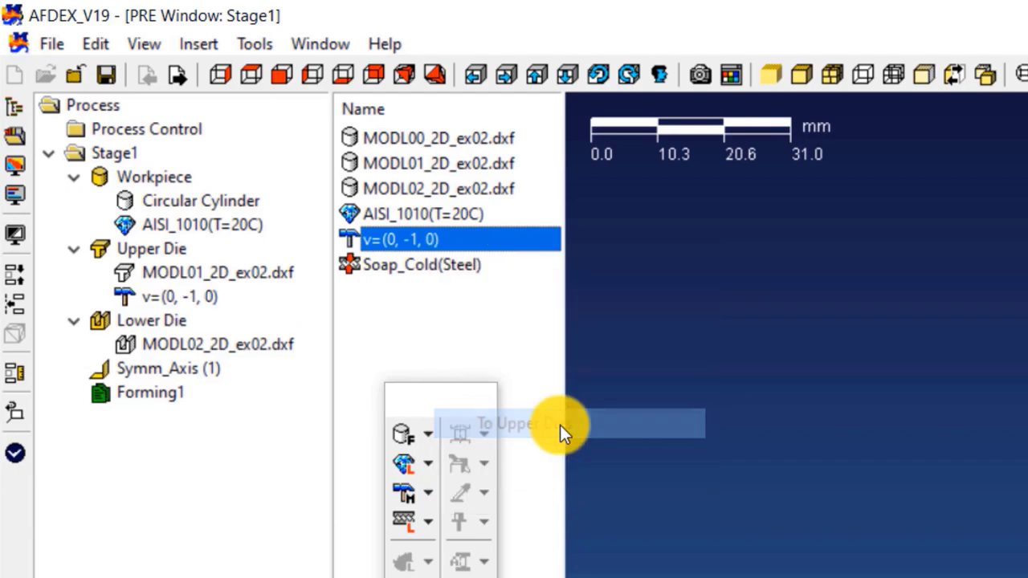
{"action": "left_click", "coordinate": [441, 267]}
{"action": "right_click", "coordinate": [441, 268]}
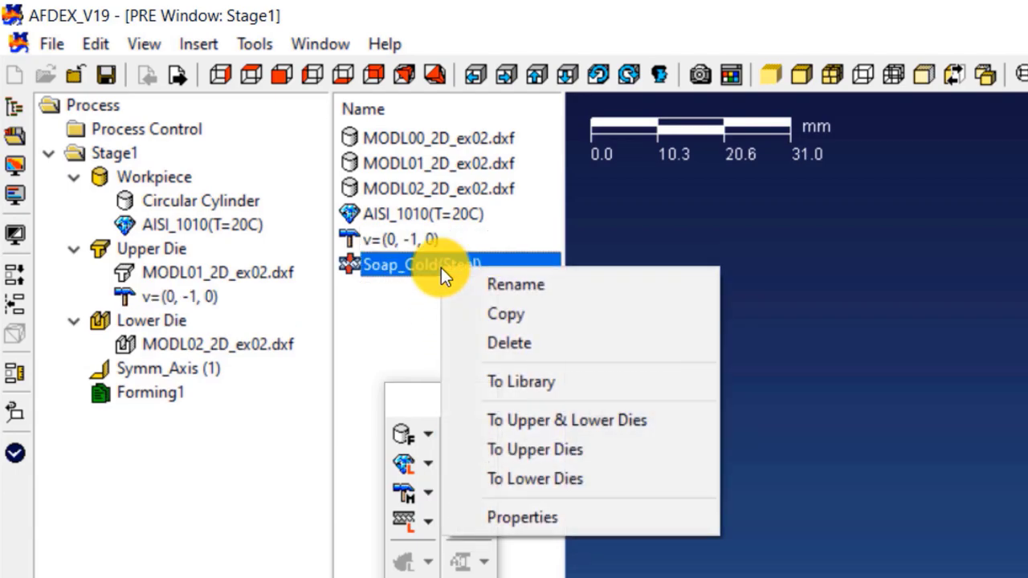
{"action": "left_click", "coordinate": [615, 425]}
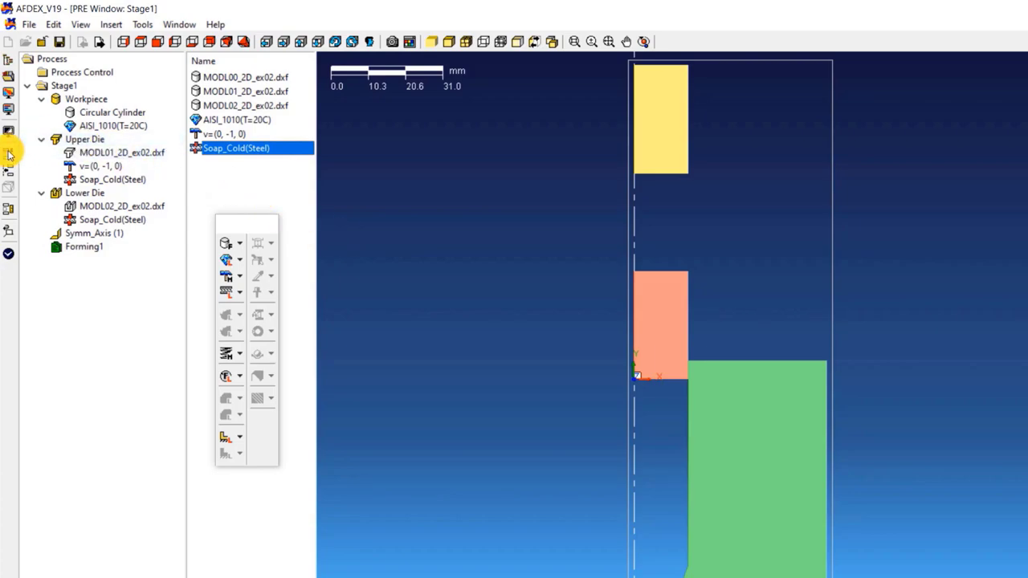
Auto-position the Stage1 dies against the workpiece and accept the new positions
{"action": "left_click", "coordinate": [62, 85]}
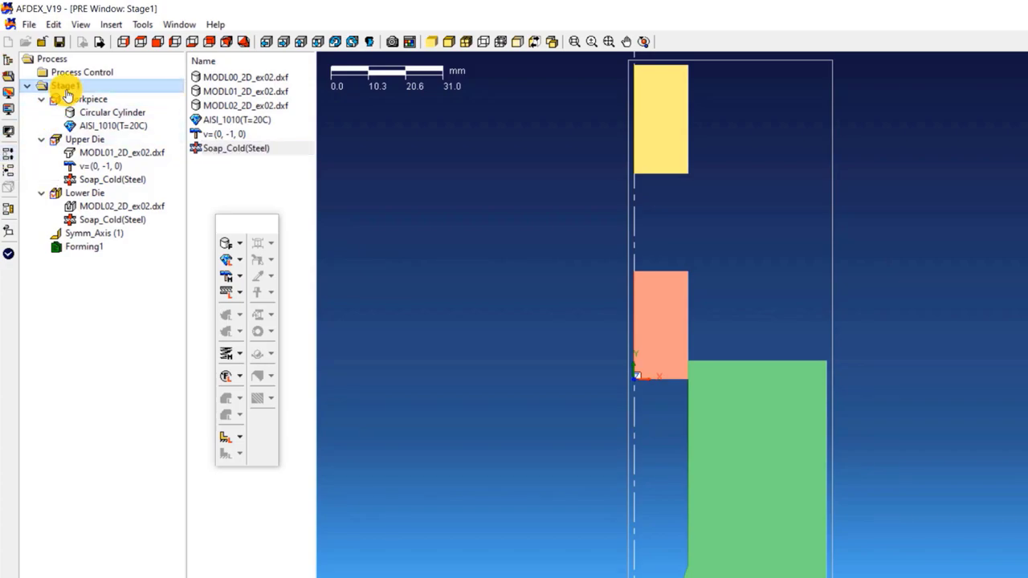
{"action": "left_click", "coordinate": [10, 161]}
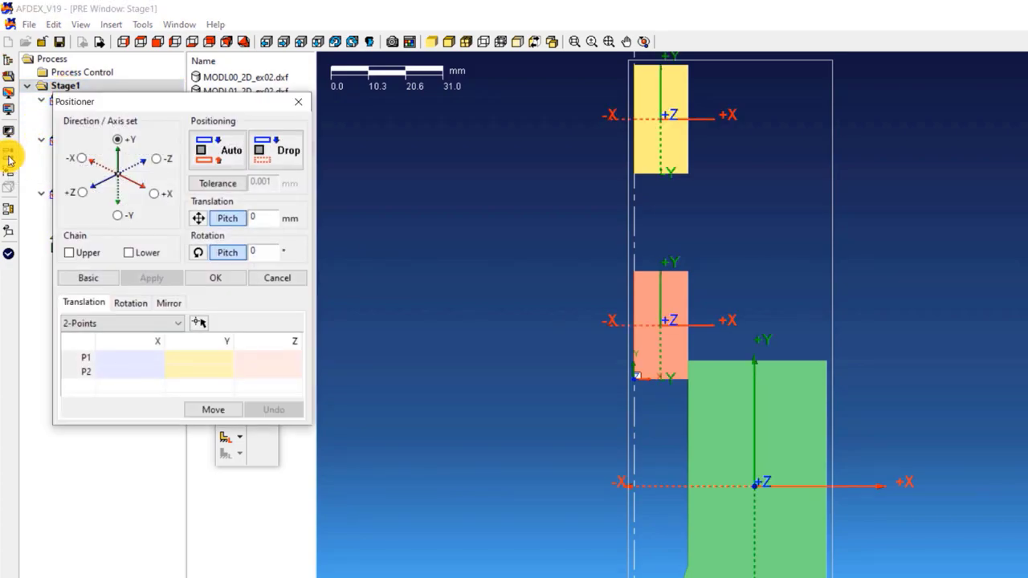
{"action": "left_click", "coordinate": [200, 151]}
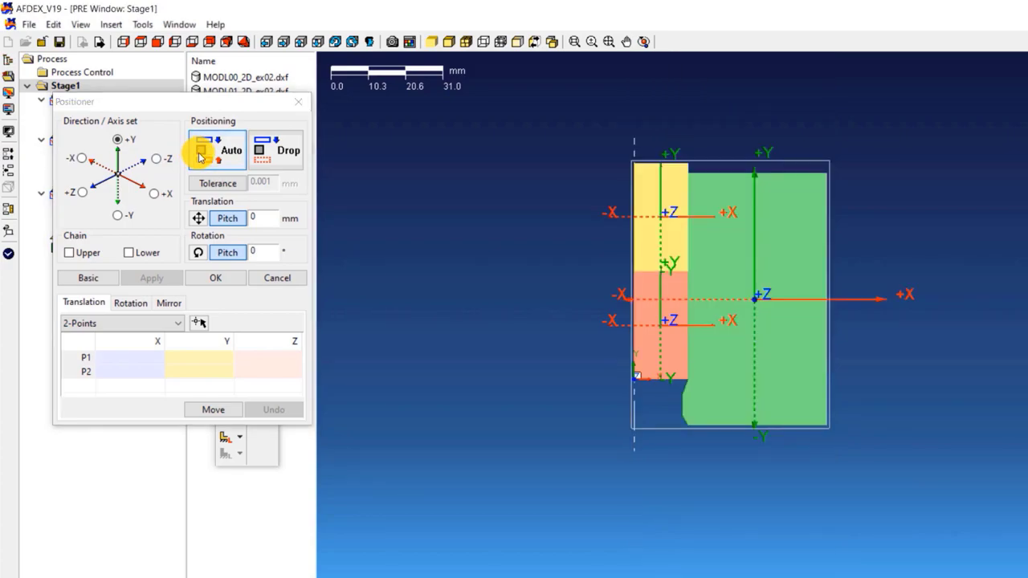
{"action": "left_click", "coordinate": [215, 278]}
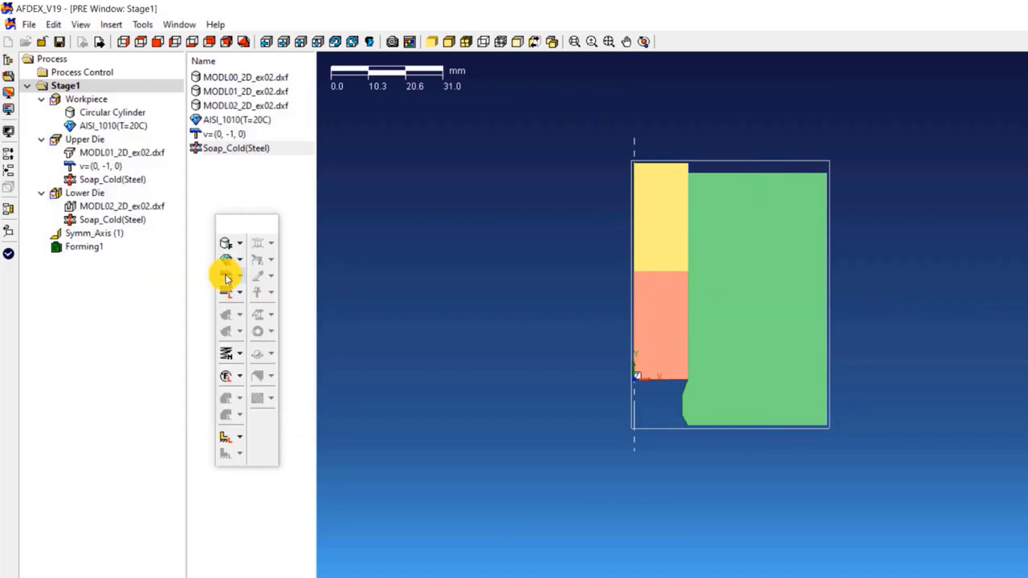
{"action": "left_click", "coordinate": [107, 248]}
Set the Forming1 stop criterion to Time at 15 seconds
{"action": "double_click", "coordinate": [108, 249]}
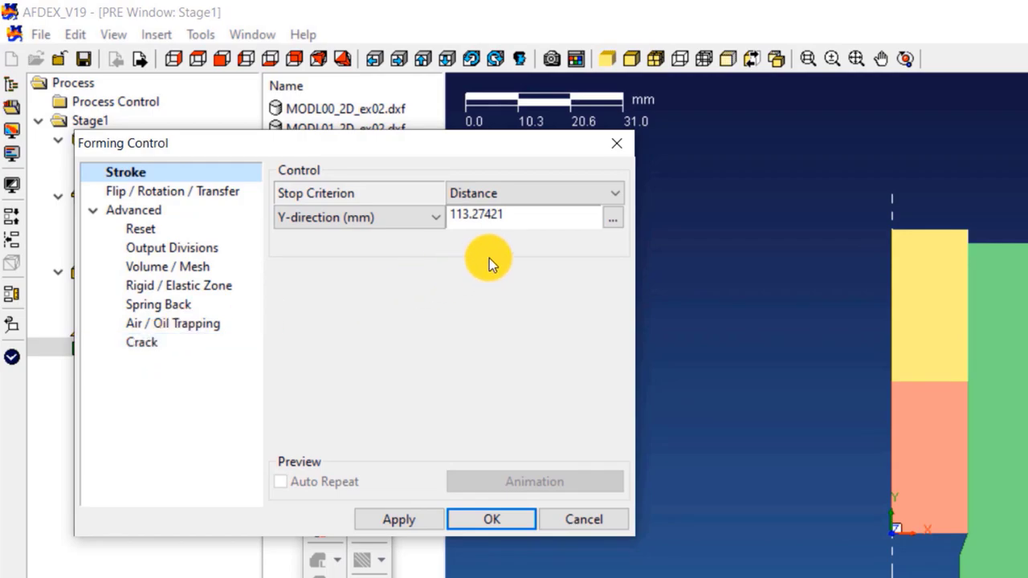
{"action": "left_click", "coordinate": [554, 200]}
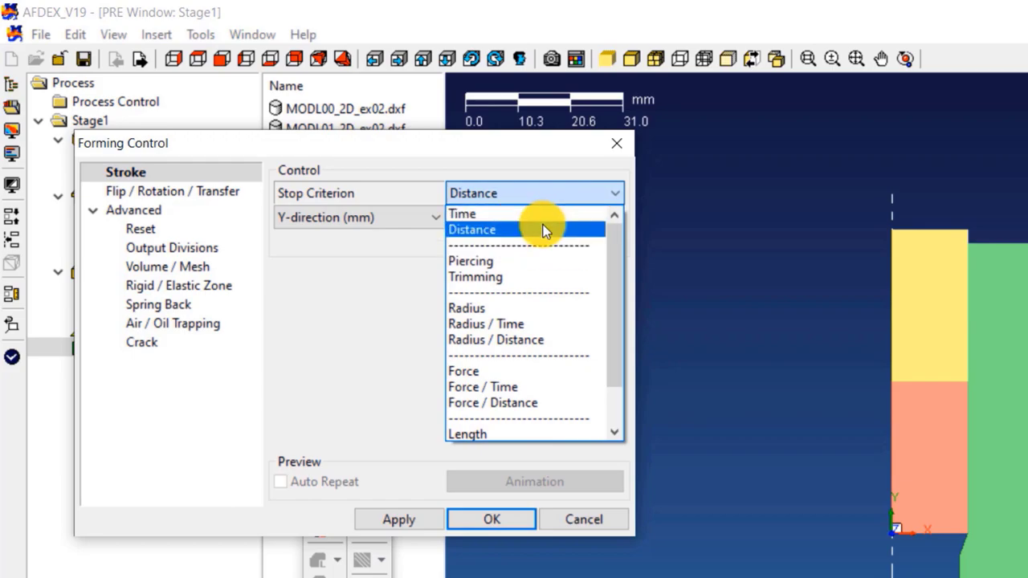
{"action": "left_click", "coordinate": [554, 216]}
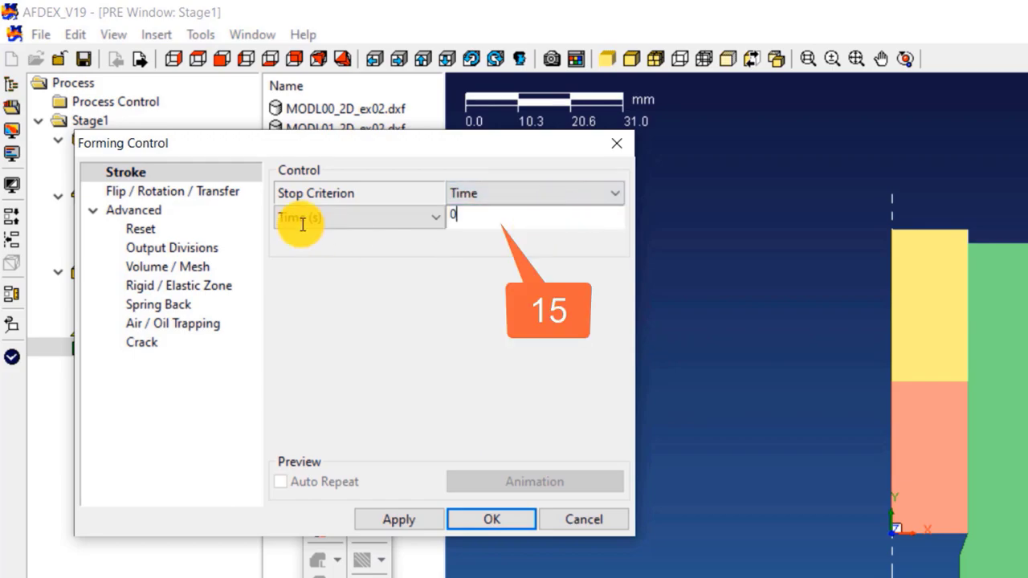
{"action": "type", "text": "15"}
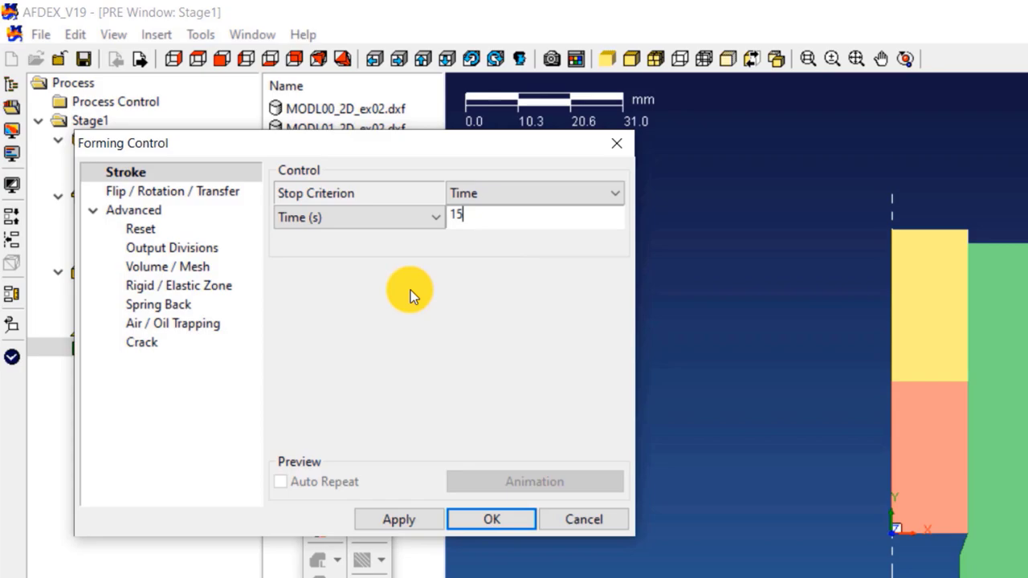
Set Output Divisions to User Defined with 1000 solution steps
{"action": "left_click", "coordinate": [222, 257]}
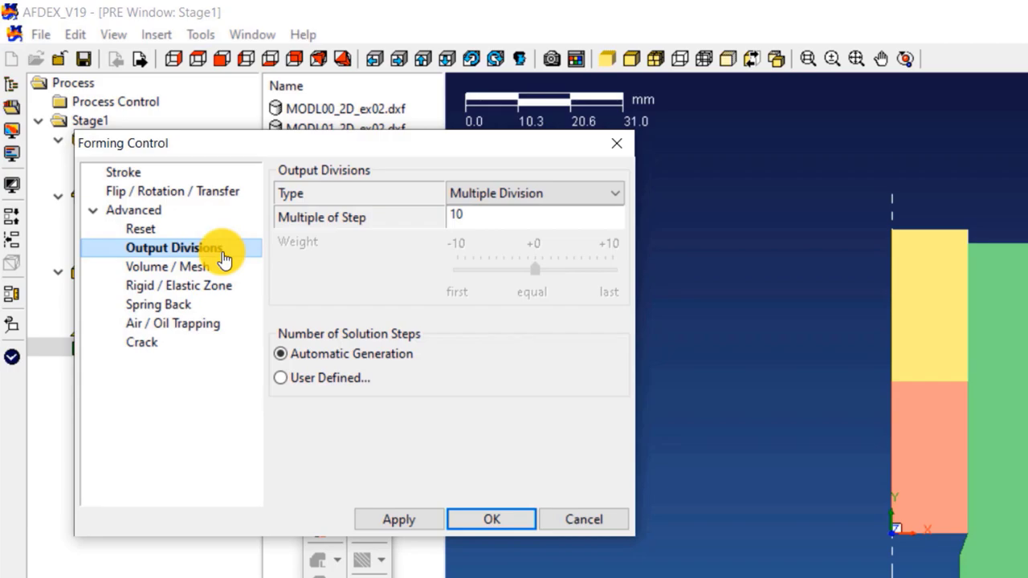
{"action": "left_click", "coordinate": [320, 386]}
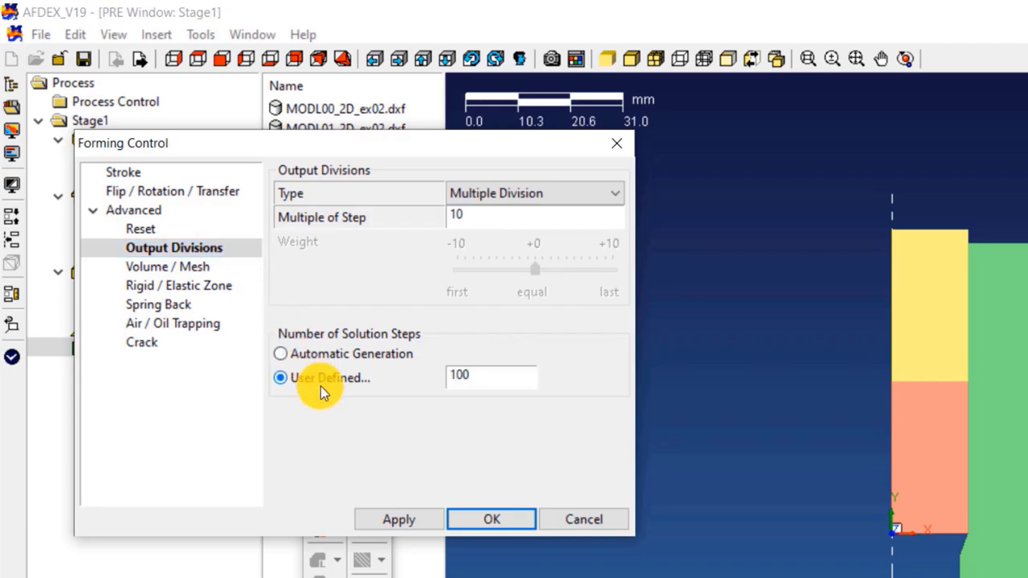
{"action": "left_click", "coordinate": [490, 379]}
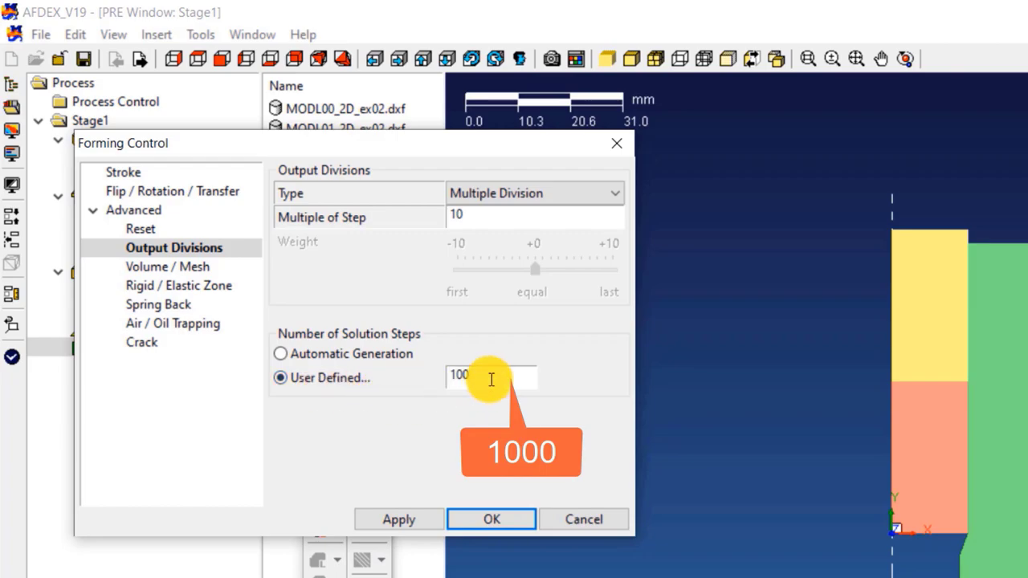
{"action": "type", "text": "0"}
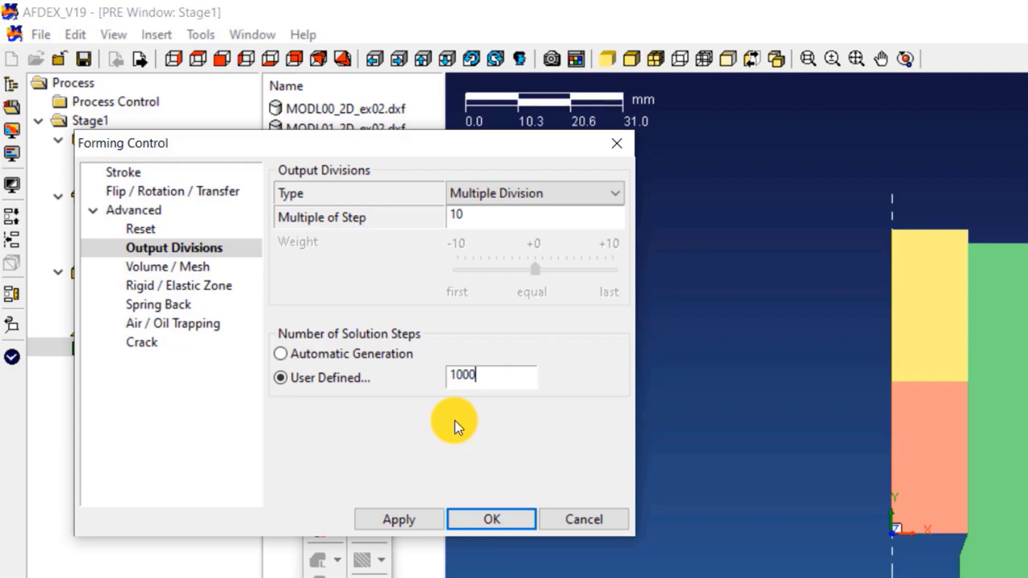
Reset effective strain with a horizontal distribution and add six table rows
{"action": "left_click", "coordinate": [152, 230]}
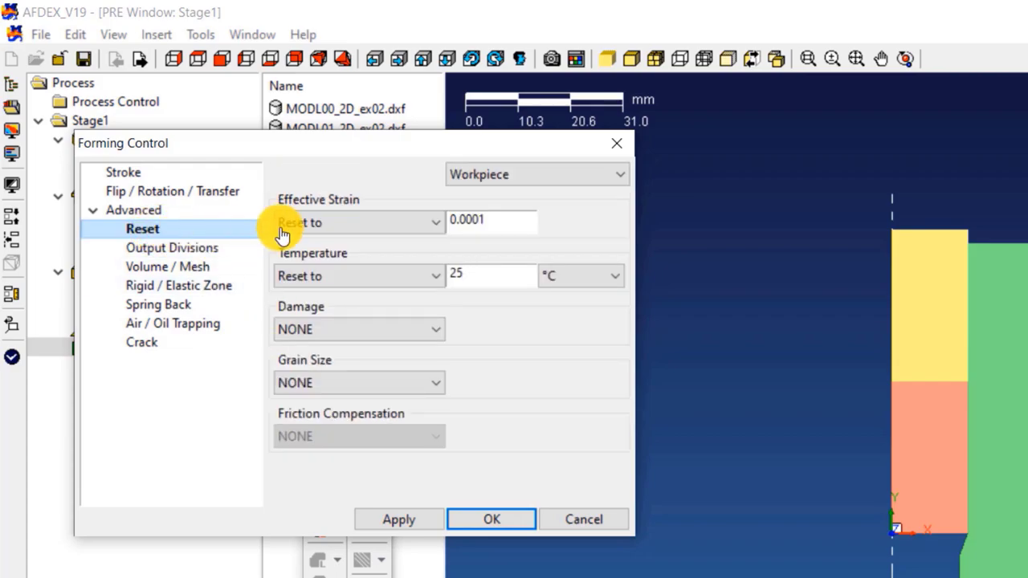
{"action": "left_click", "coordinate": [390, 224]}
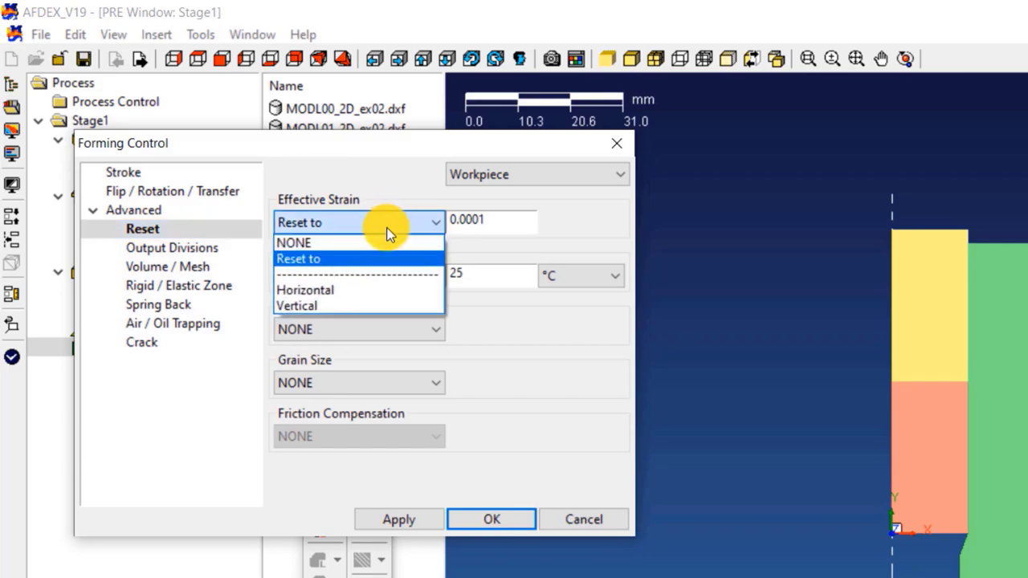
{"action": "left_click", "coordinate": [350, 290]}
{"action": "left_click", "coordinate": [477, 222]}
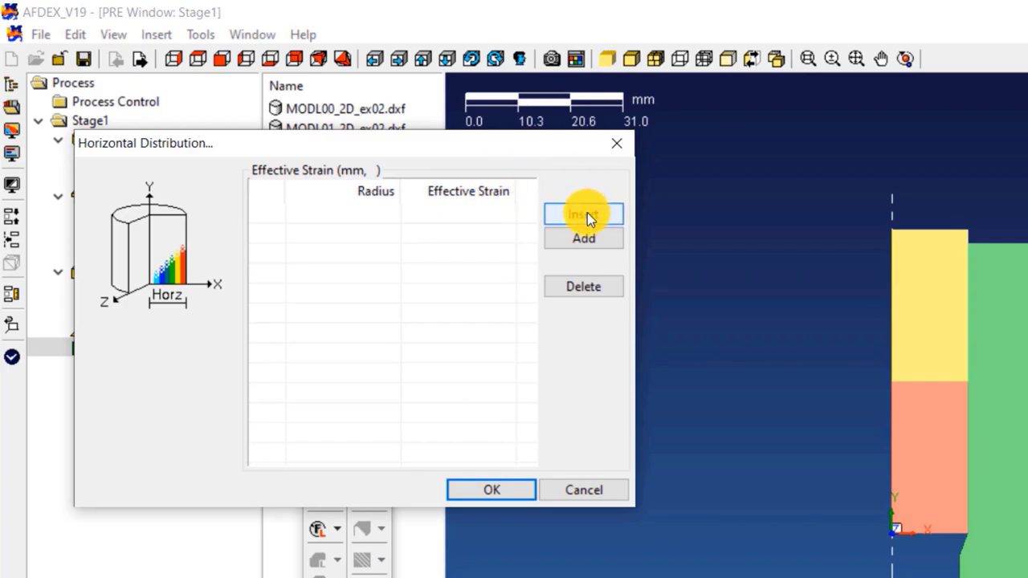
{"action": "left_click", "coordinate": [587, 213]}
{"action": "left_click", "coordinate": [586, 213]}
{"action": "left_click", "coordinate": [587, 213]}
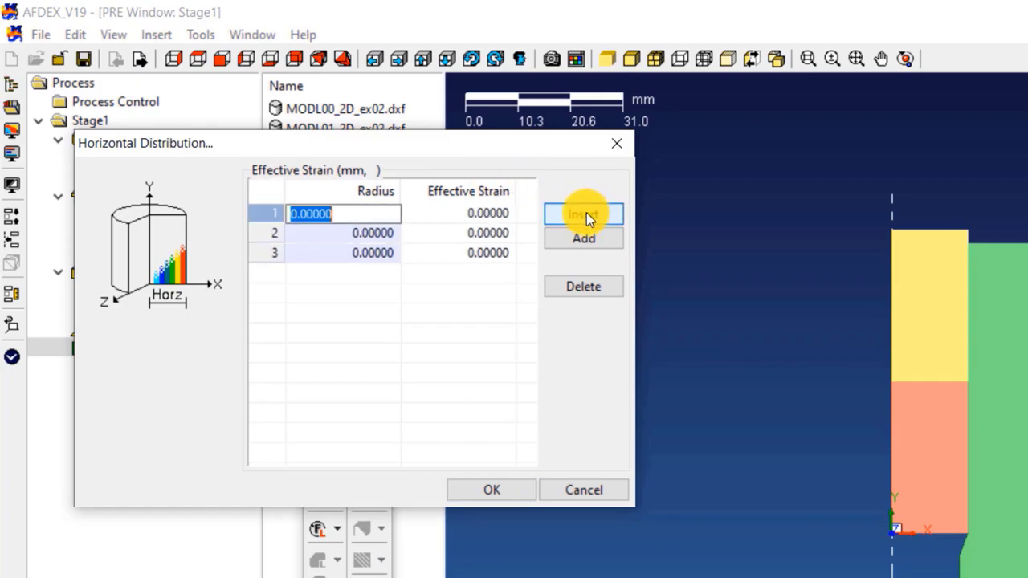
{"action": "left_click", "coordinate": [574, 216]}
{"action": "left_click", "coordinate": [574, 216]}
{"action": "left_click", "coordinate": [574, 216]}
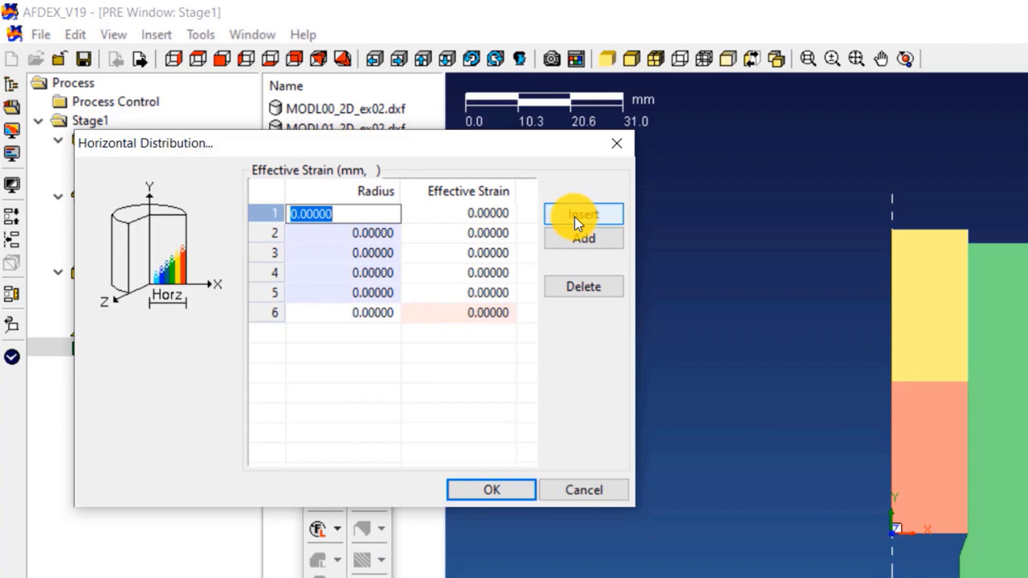
Enter effective strains 0.0, 0.1 and 0.2 for radii 0, 3 and 6 mm
{"action": "left_click", "coordinate": [486, 215]}
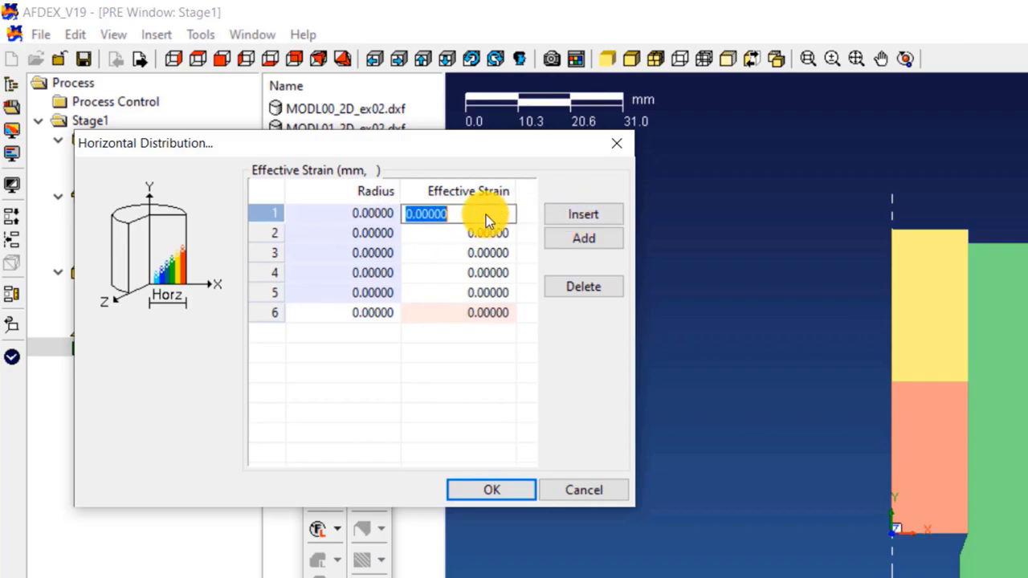
{"action": "type", "text": "0.0"}
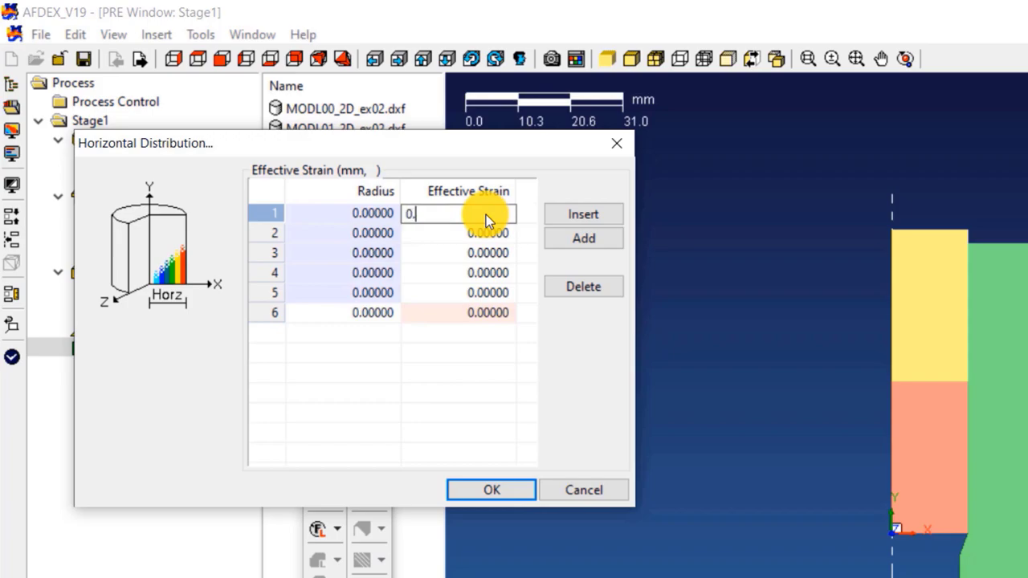
{"action": "left_click", "coordinate": [380, 234]}
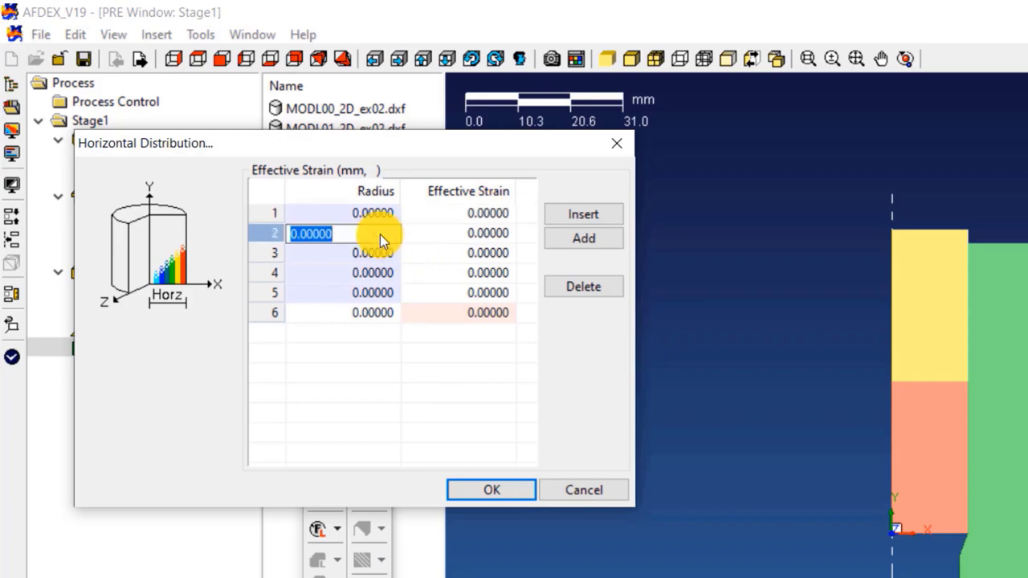
{"action": "type", "text": "3"}
{"action": "left_click", "coordinate": [460, 237]}
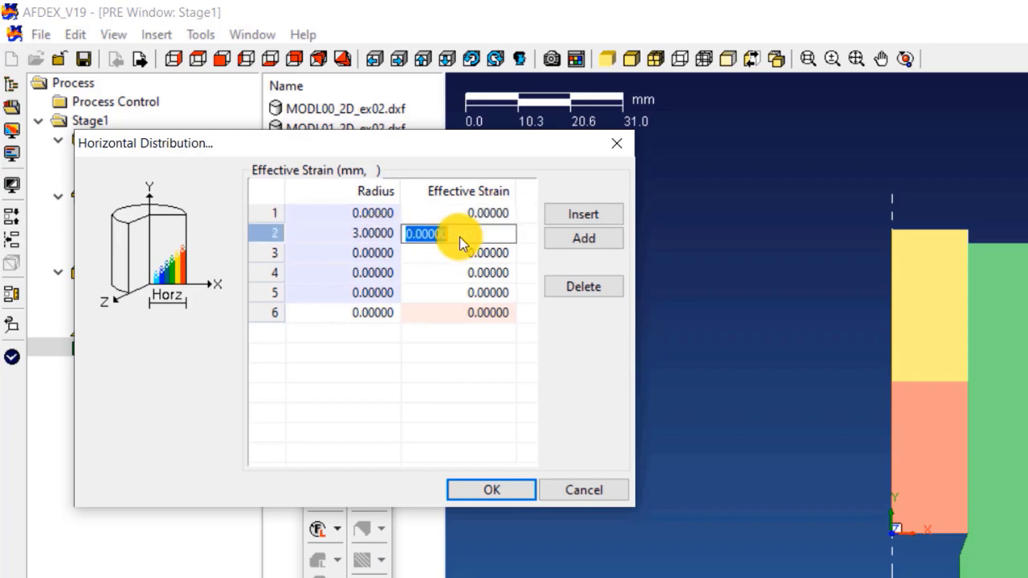
{"action": "type", "text": "0.1"}
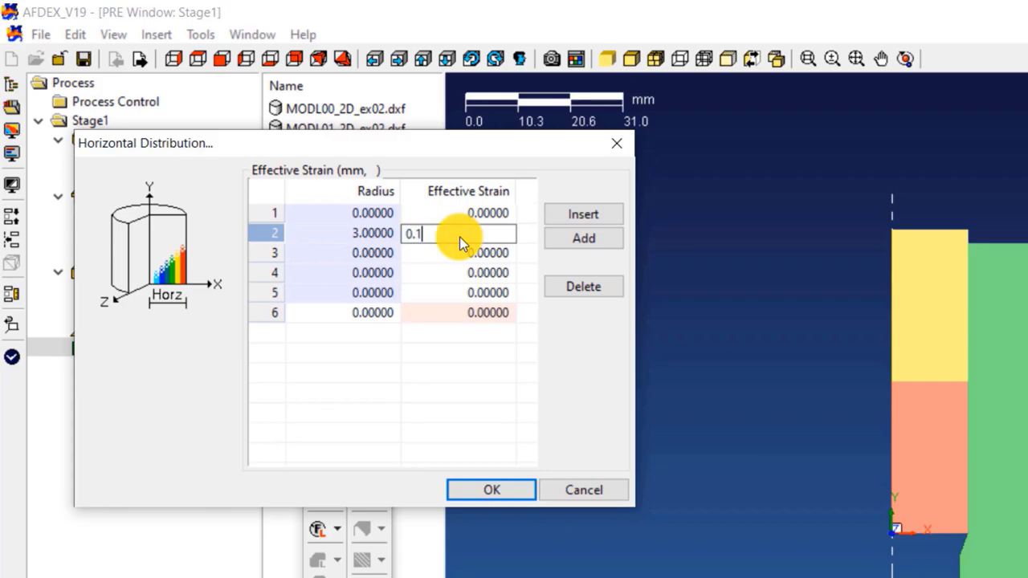
{"action": "left_click", "coordinate": [355, 252]}
{"action": "type", "text": "6"}
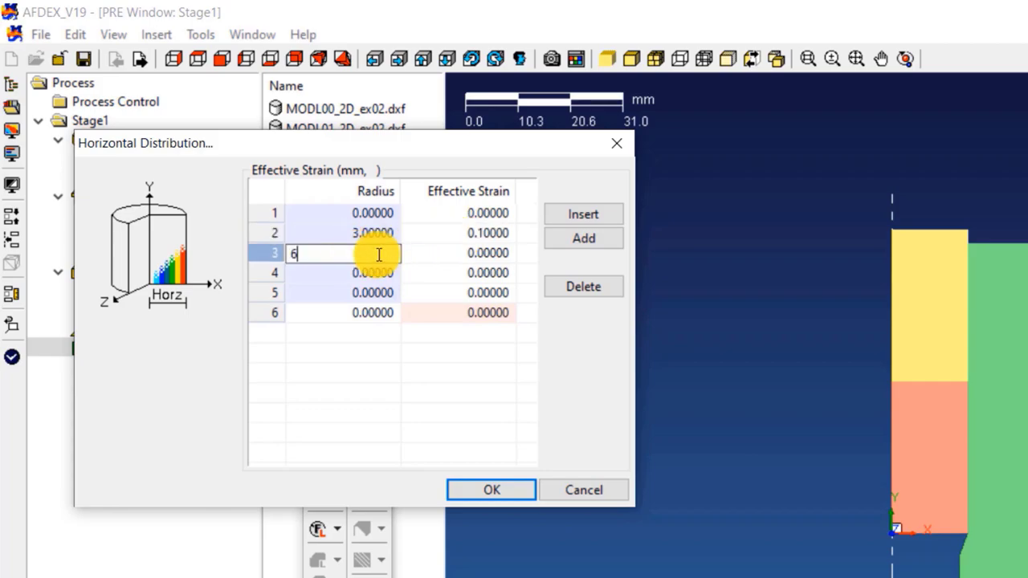
{"action": "left_click", "coordinate": [458, 252]}
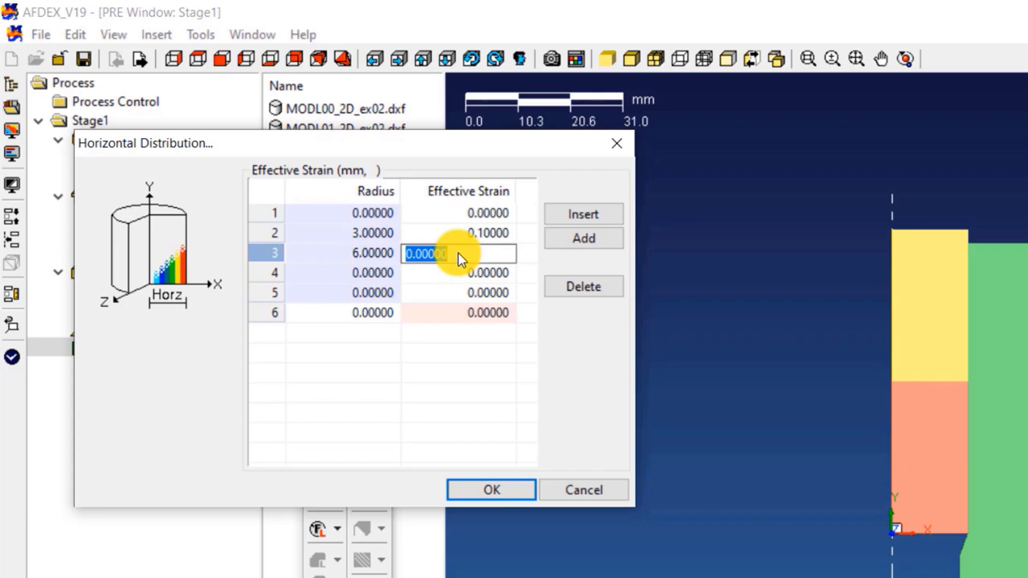
{"action": "type", "text": "0.2"}
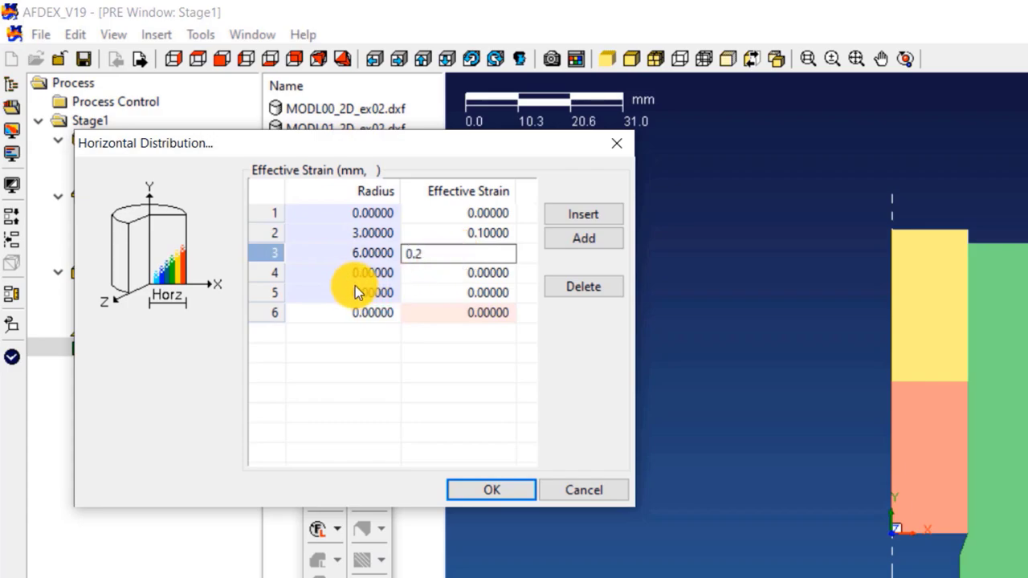
Enter strains 0.3, 0.4 and 0.5 for radii 9, 12 and 15 mm, and confirm
{"action": "left_click", "coordinate": [358, 278]}
{"action": "type", "text": "9"}
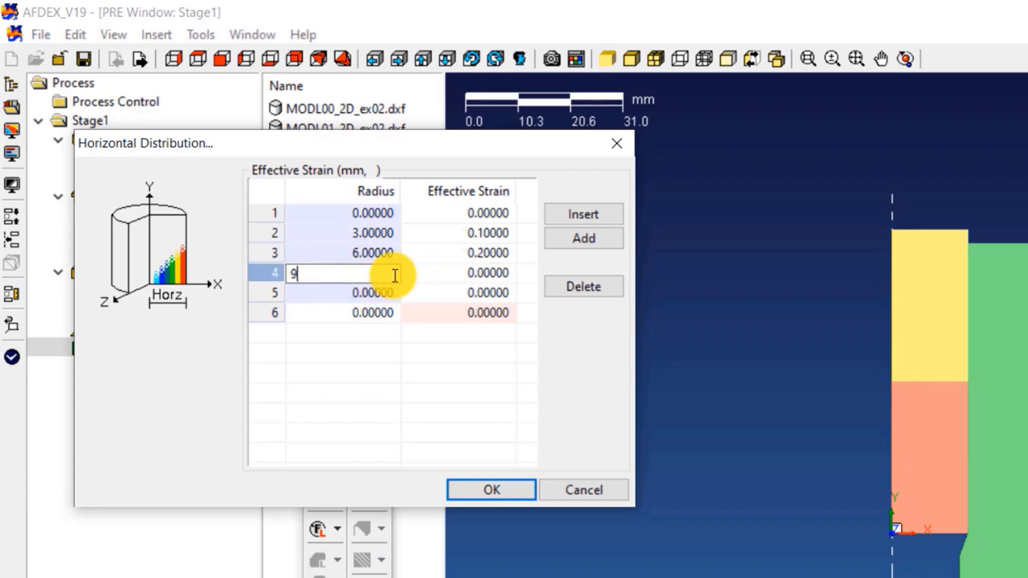
{"action": "left_click", "coordinate": [447, 274]}
{"action": "type", "text": "0.3"}
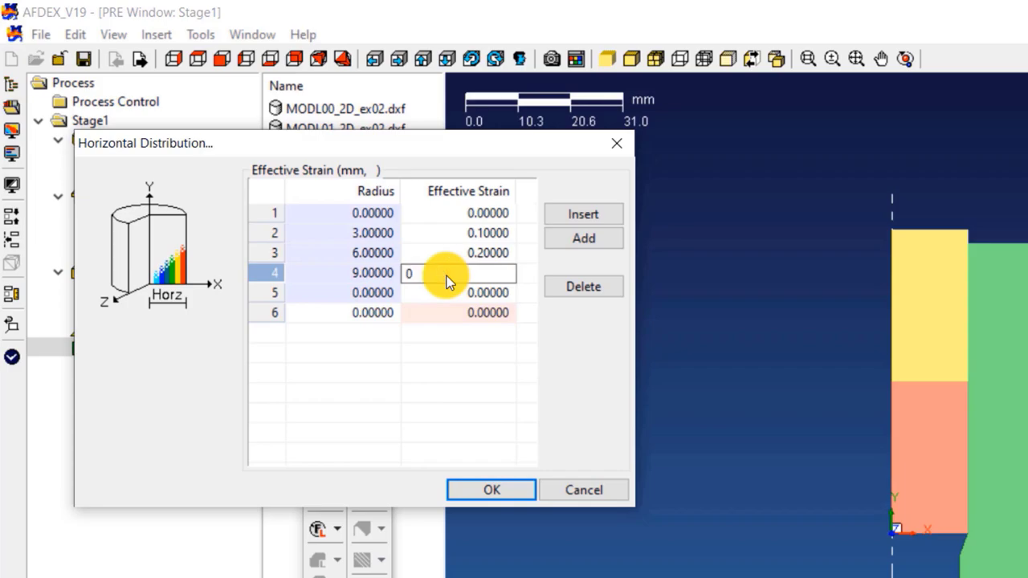
{"action": "left_click", "coordinate": [383, 295]}
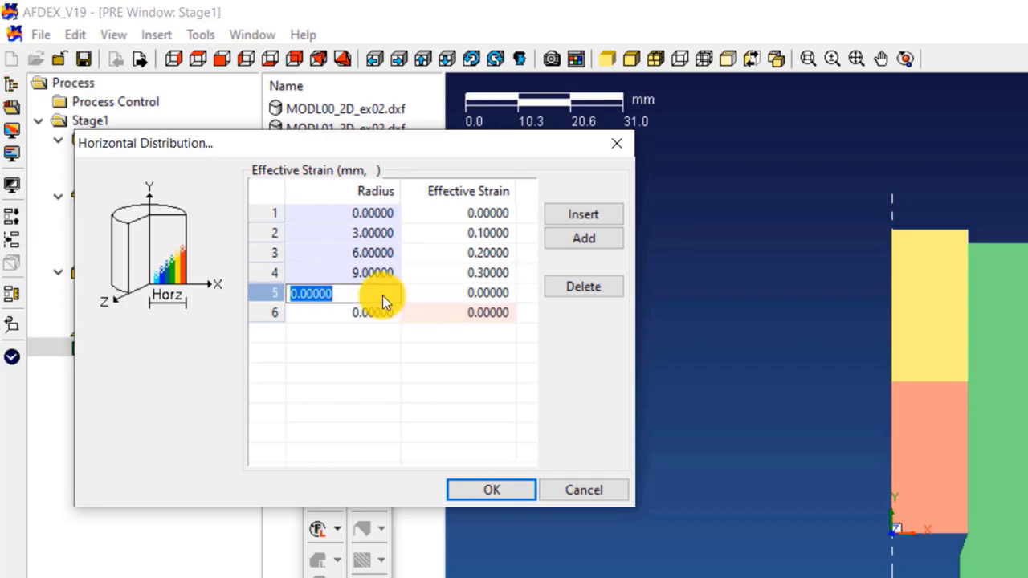
{"action": "type", "text": "12"}
{"action": "left_click", "coordinate": [493, 293]}
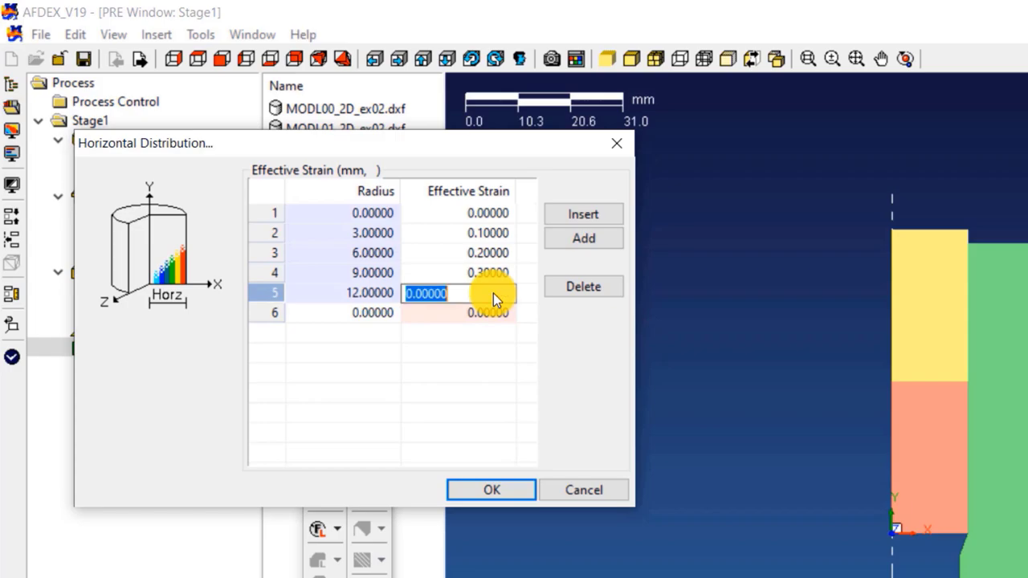
{"action": "type", "text": "0.4"}
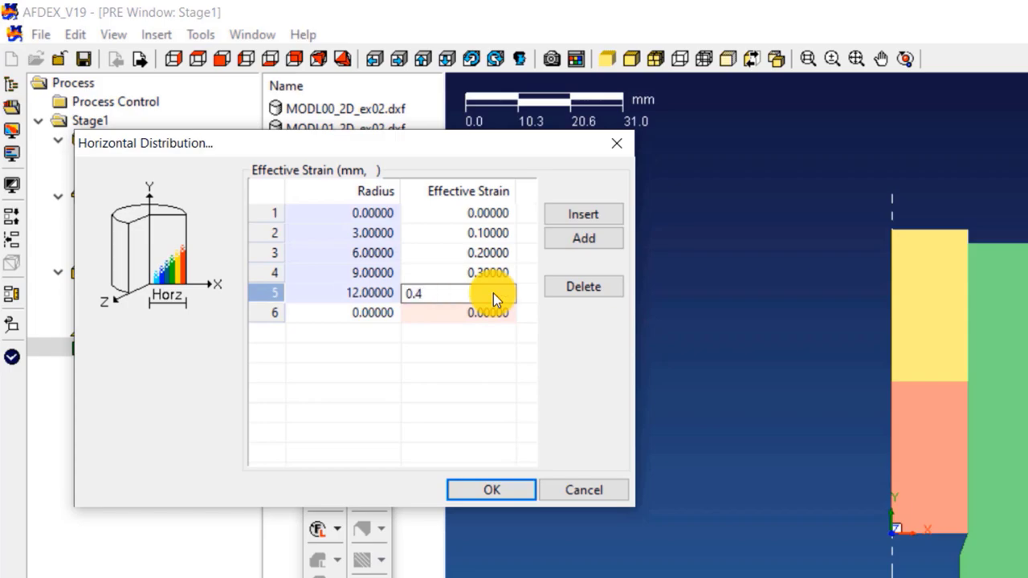
{"action": "left_click", "coordinate": [379, 316]}
{"action": "type", "text": "15"}
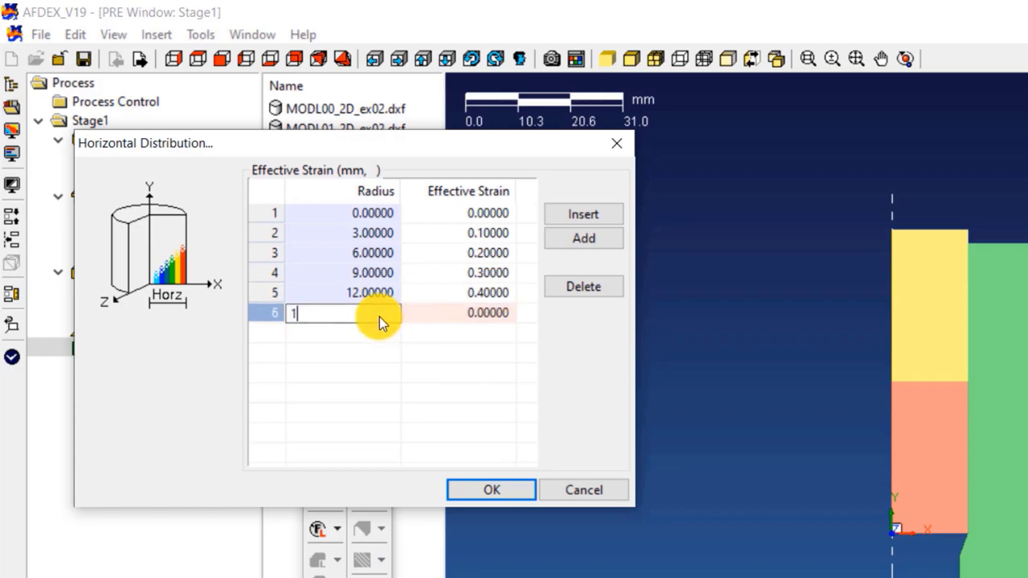
{"action": "left_click", "coordinate": [472, 317]}
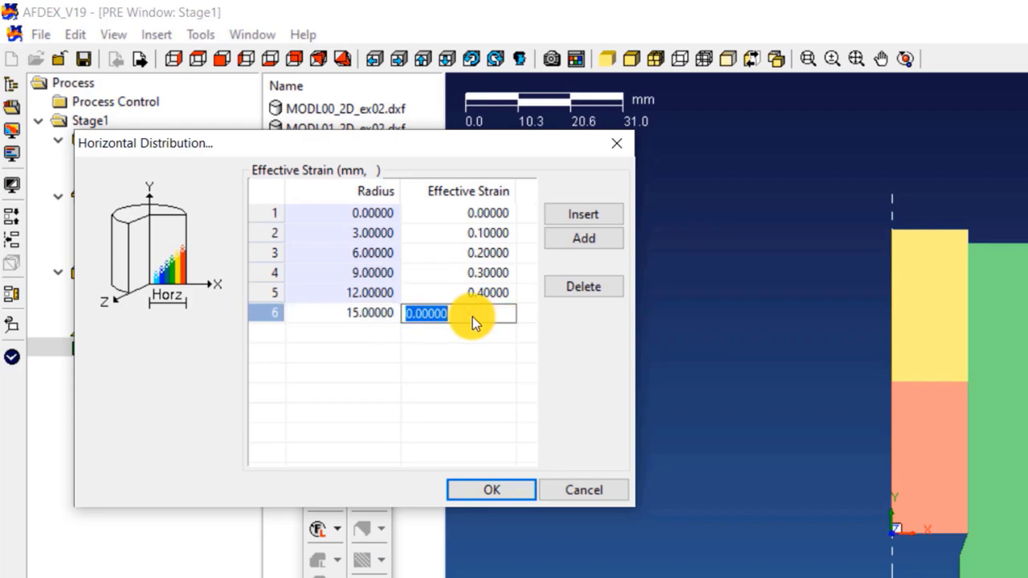
{"action": "type", "text": "0.5"}
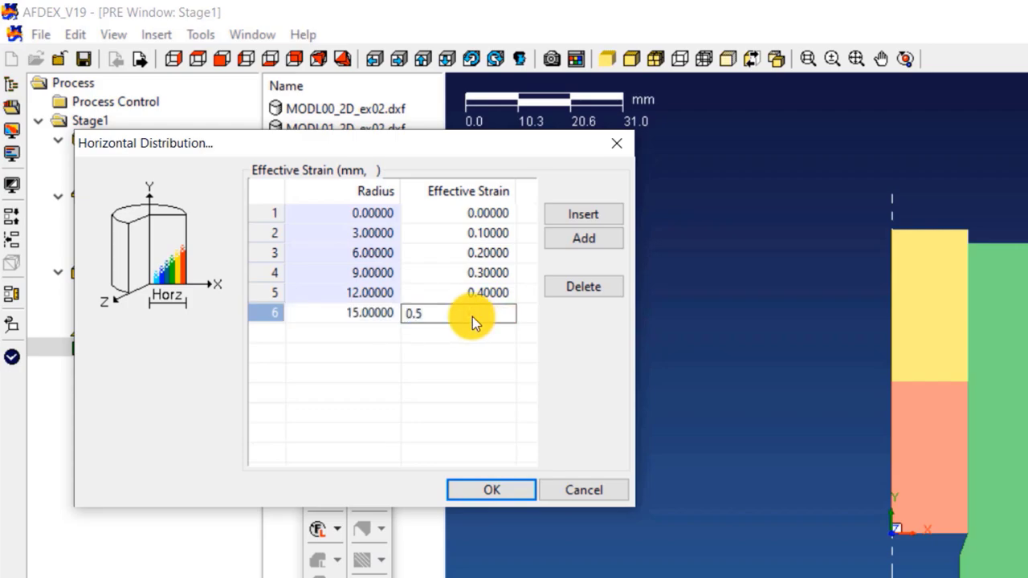
{"action": "left_click", "coordinate": [482, 394]}
{"action": "left_click", "coordinate": [500, 490]}
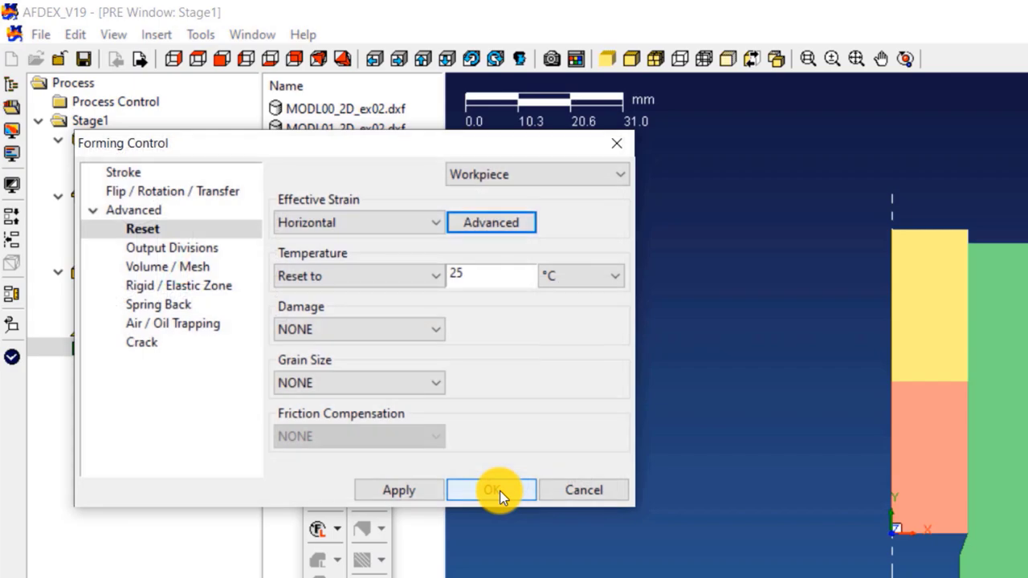
Apply Forming Control, then verify the upper die is die 1 and the lower die is die 2
{"action": "left_click", "coordinate": [500, 491]}
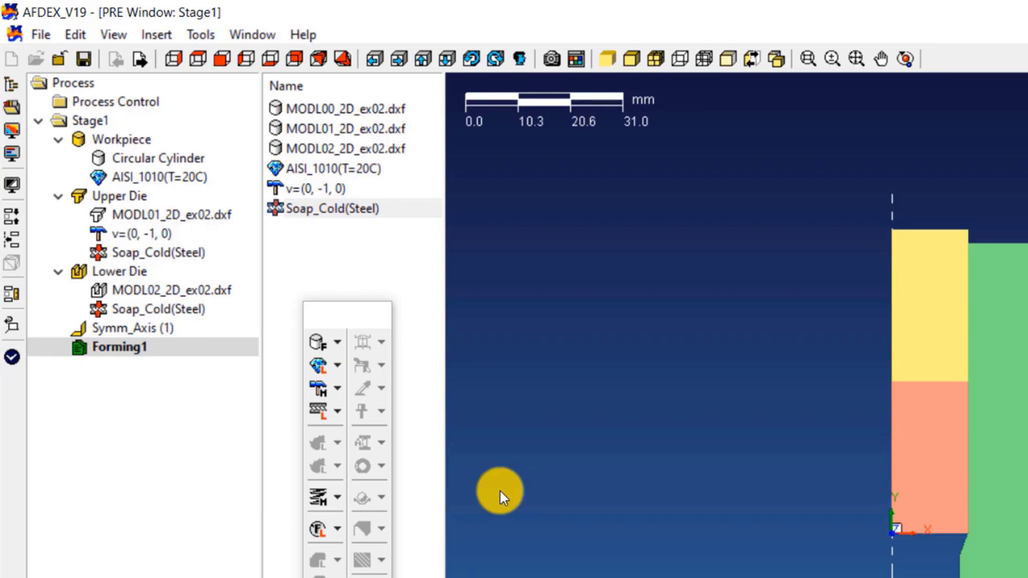
{"action": "left_click", "coordinate": [121, 197]}
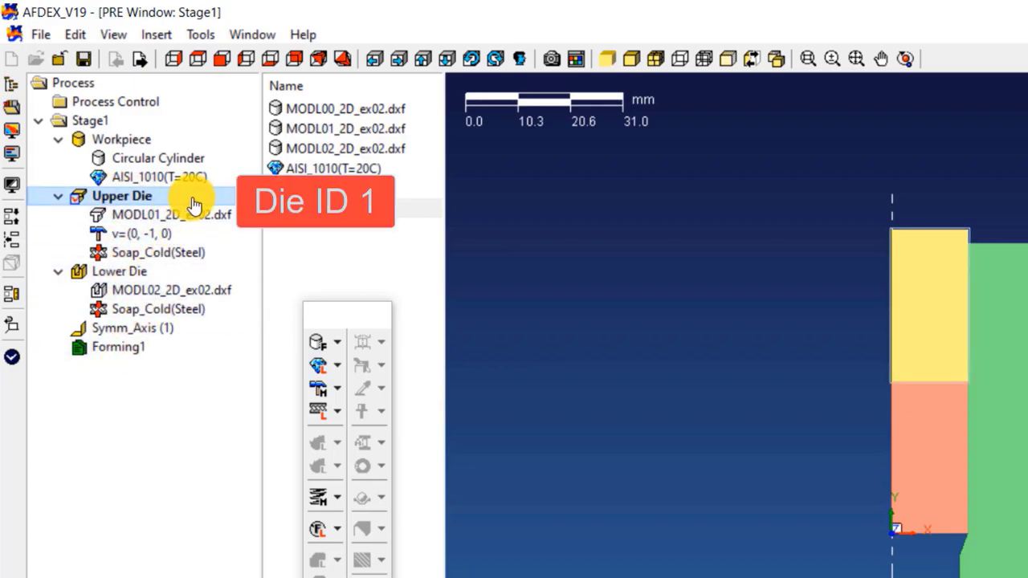
{"action": "left_click", "coordinate": [186, 273]}
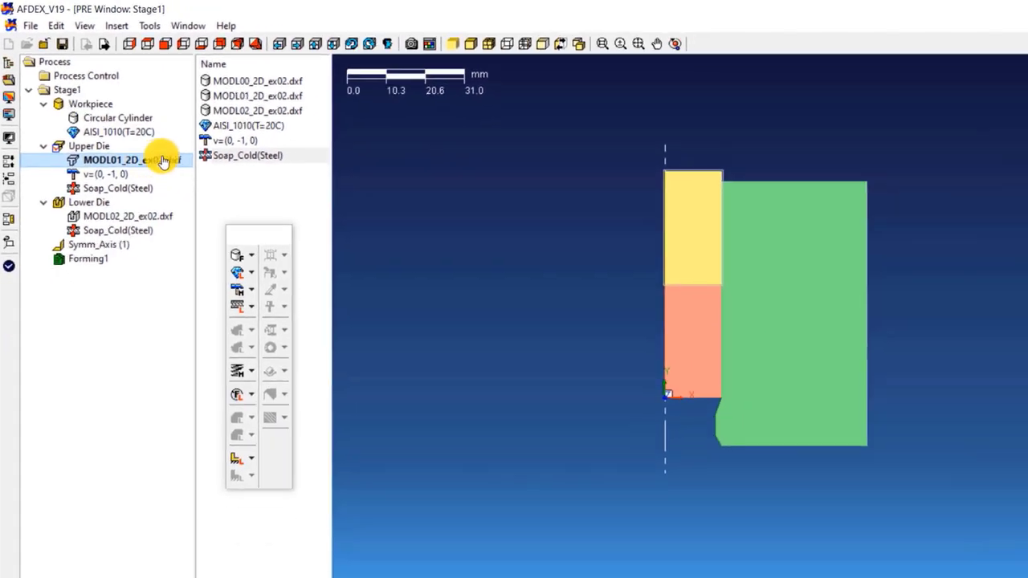
{"action": "left_click", "coordinate": [193, 219]}
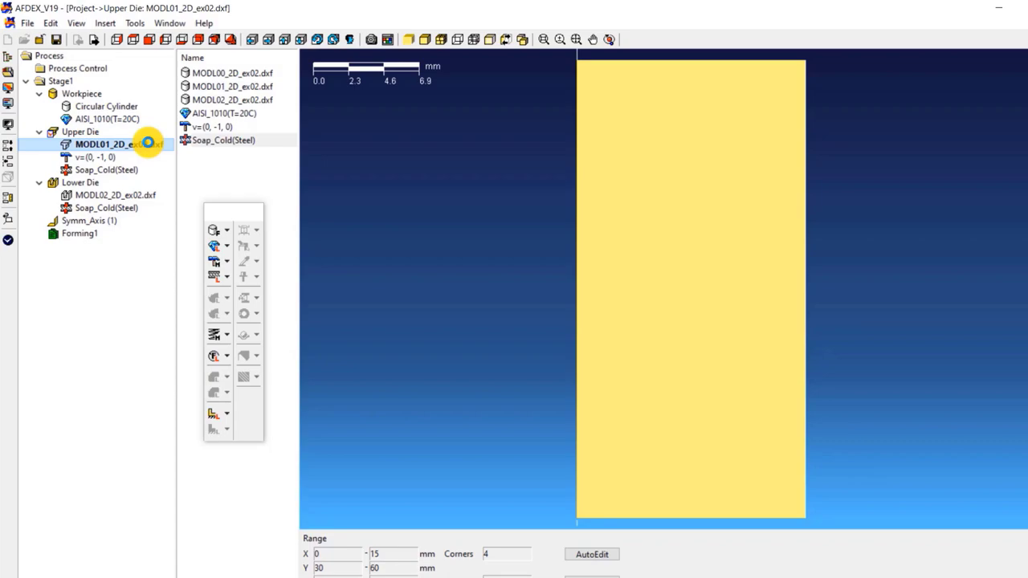
{"action": "left_click", "coordinate": [592, 554]}
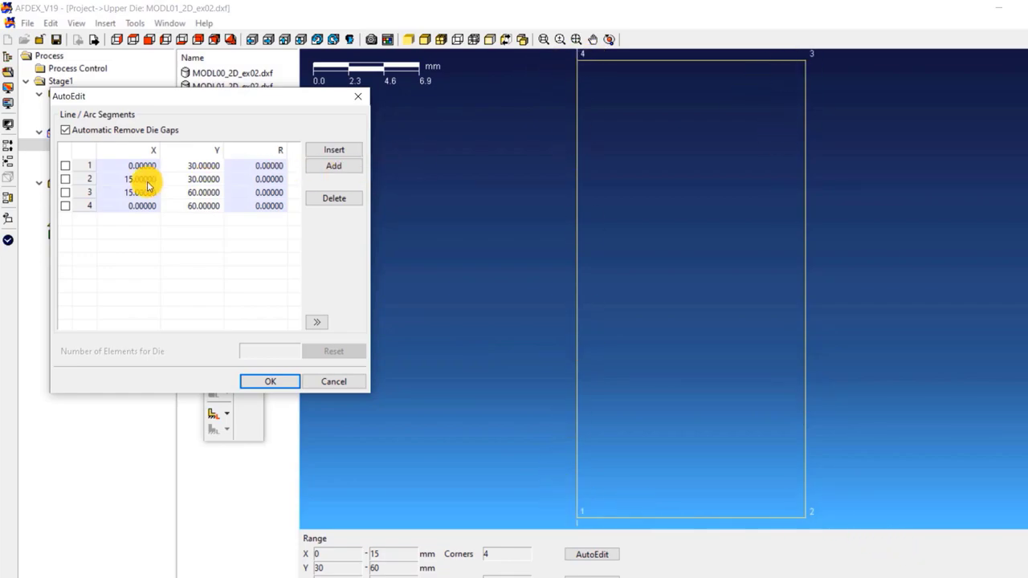
{"action": "left_click", "coordinate": [86, 171]}
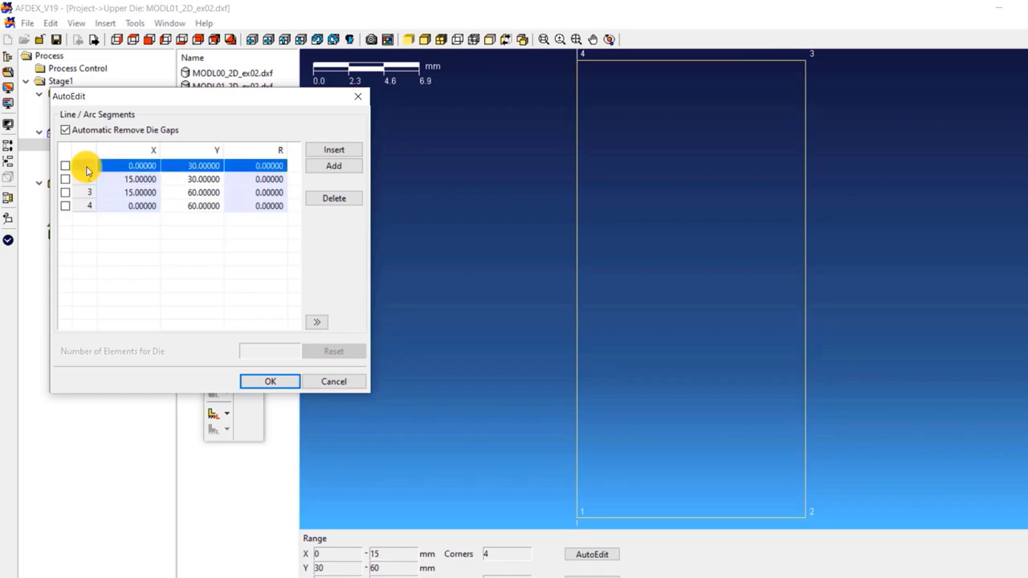
{"action": "left_click", "coordinate": [245, 381]}
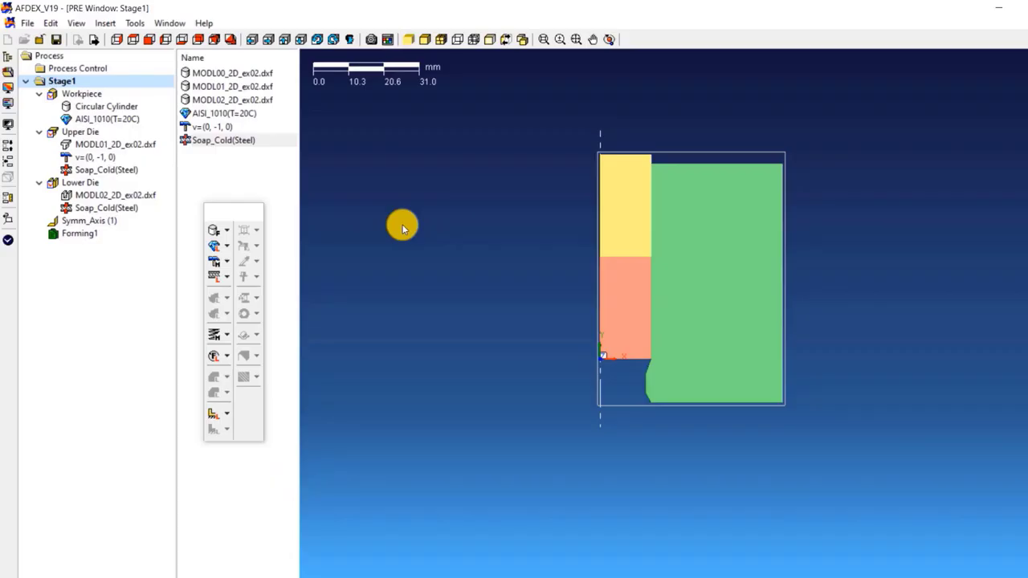
In Process Control's I Default list, edit 'Number of local mesh density controls'
{"action": "double_click", "coordinate": [96, 69]}
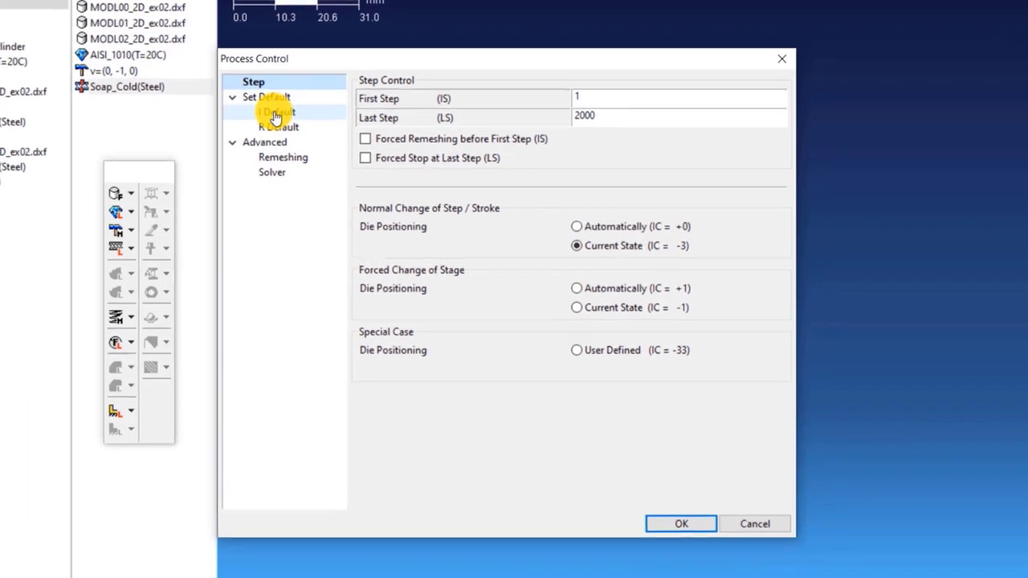
{"action": "left_click", "coordinate": [345, 162]}
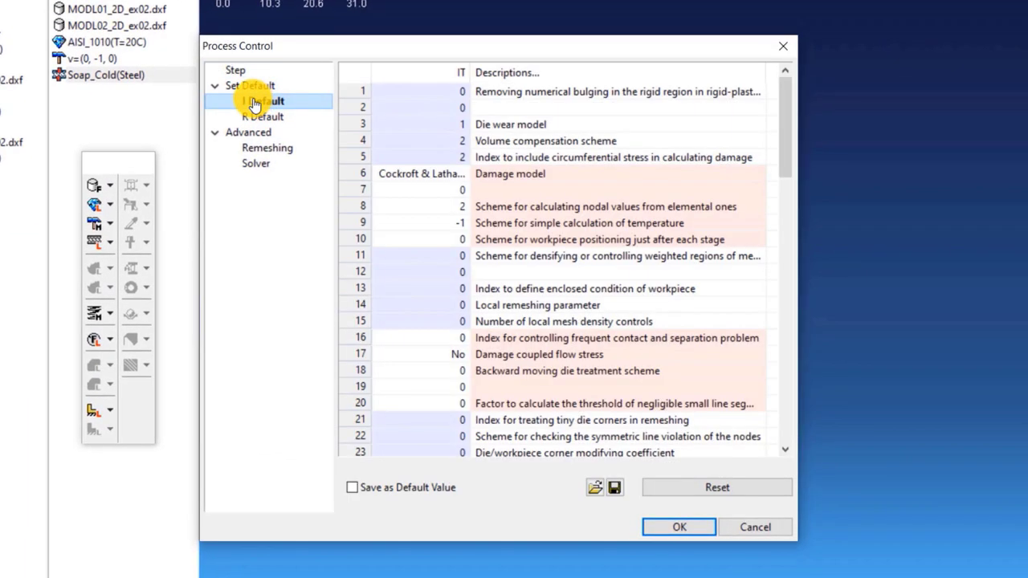
{"action": "double_click", "coordinate": [454, 325]}
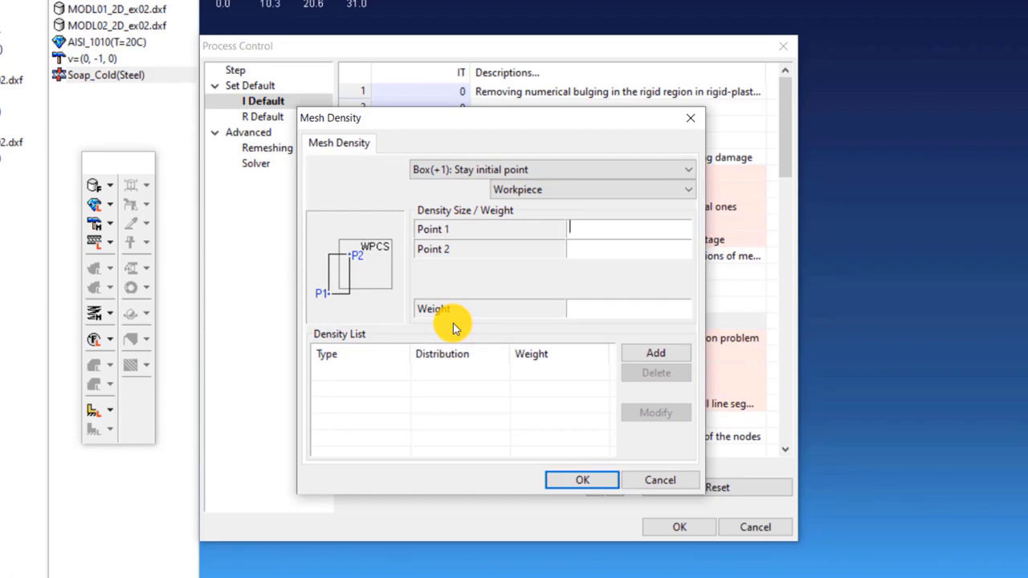
Add a Circle(+2) die-corner density region on die 2, point 1, radius 5, weight 3, and accept Process Control
{"action": "left_click", "coordinate": [534, 170]}
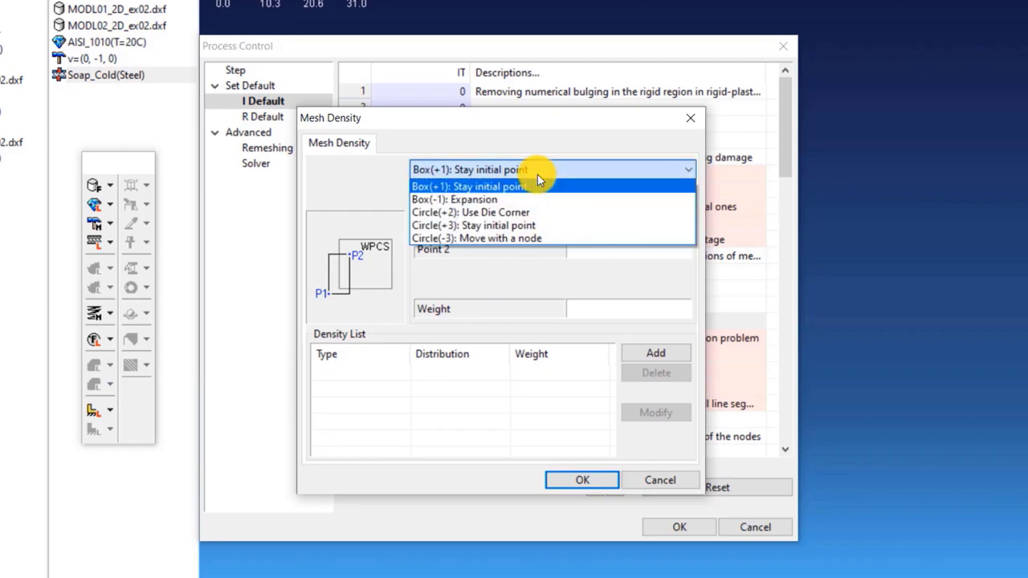
{"action": "left_click", "coordinate": [528, 215]}
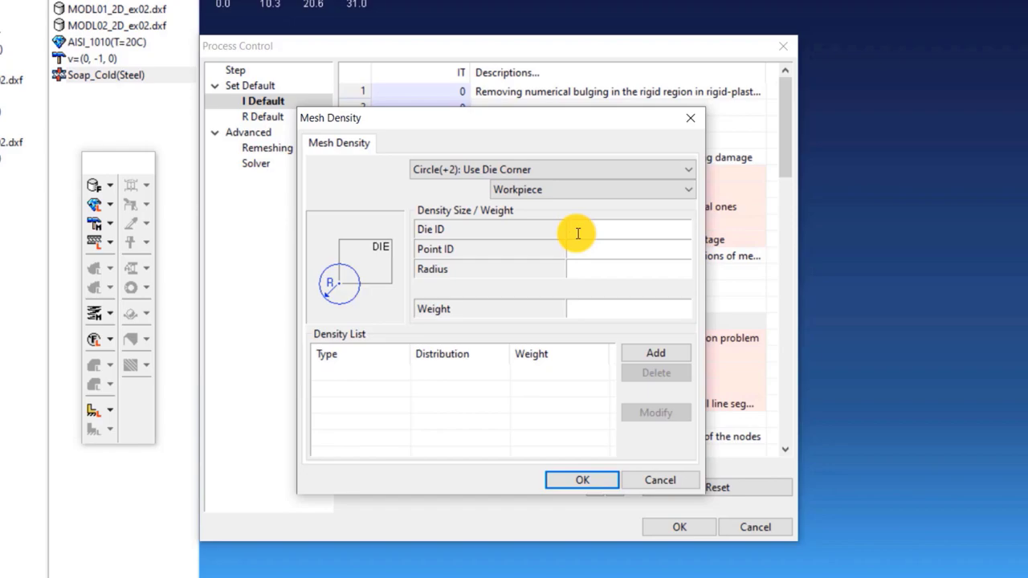
{"action": "type", "text": "2"}
{"action": "left_click", "coordinate": [577, 248]}
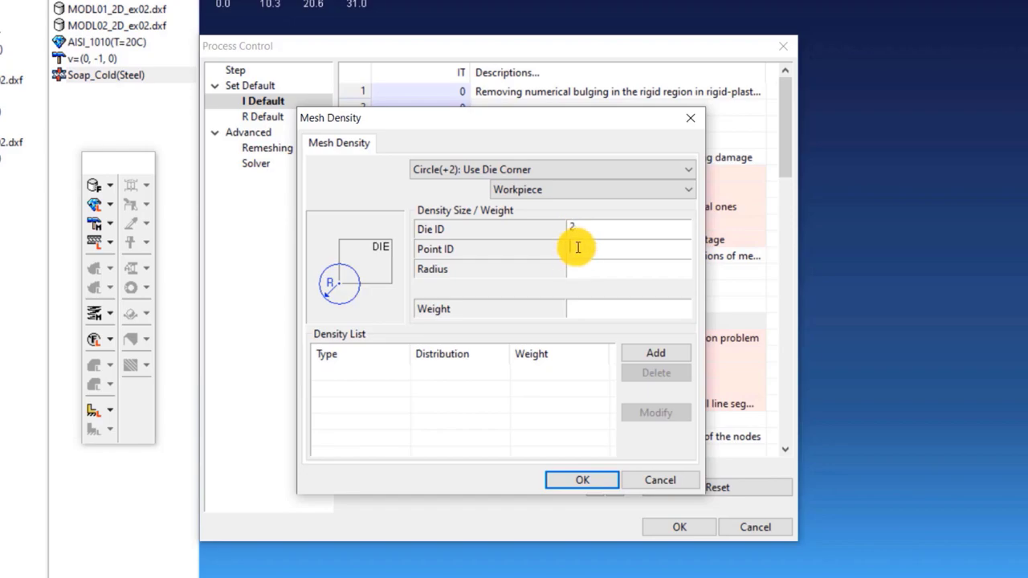
{"action": "type", "text": "1"}
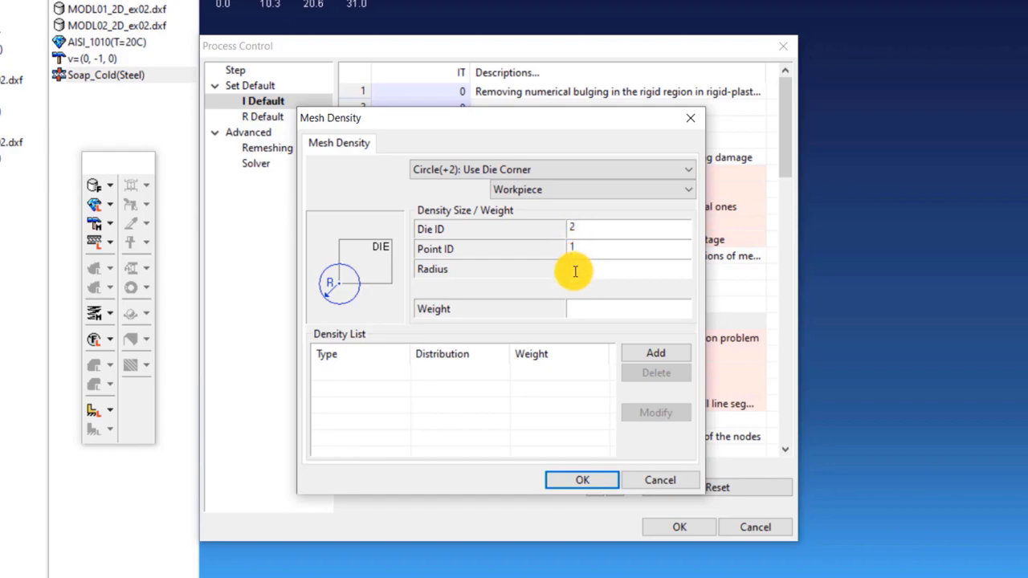
{"action": "type", "text": "5"}
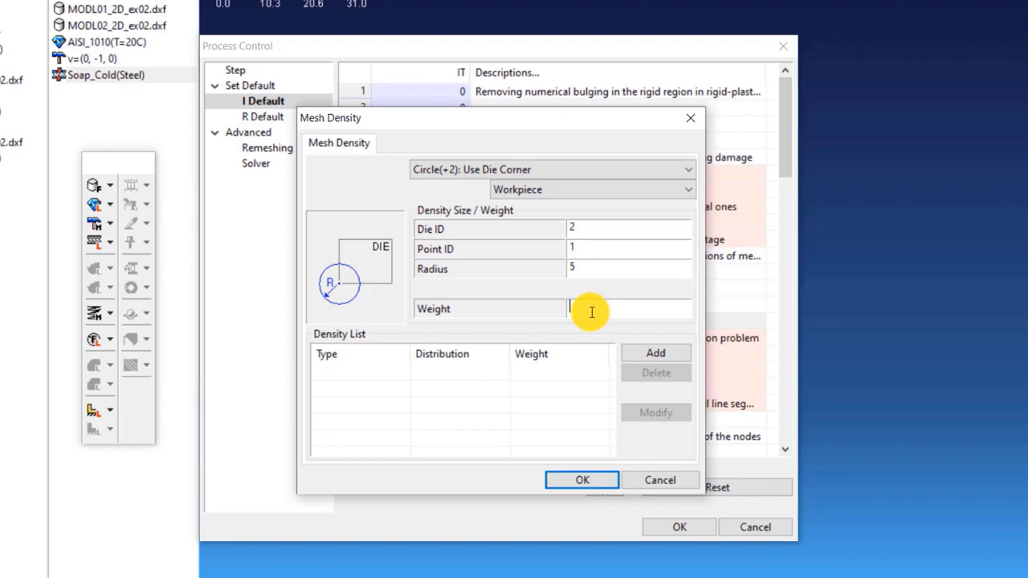
{"action": "type", "text": "3"}
{"action": "left_click", "coordinate": [657, 356]}
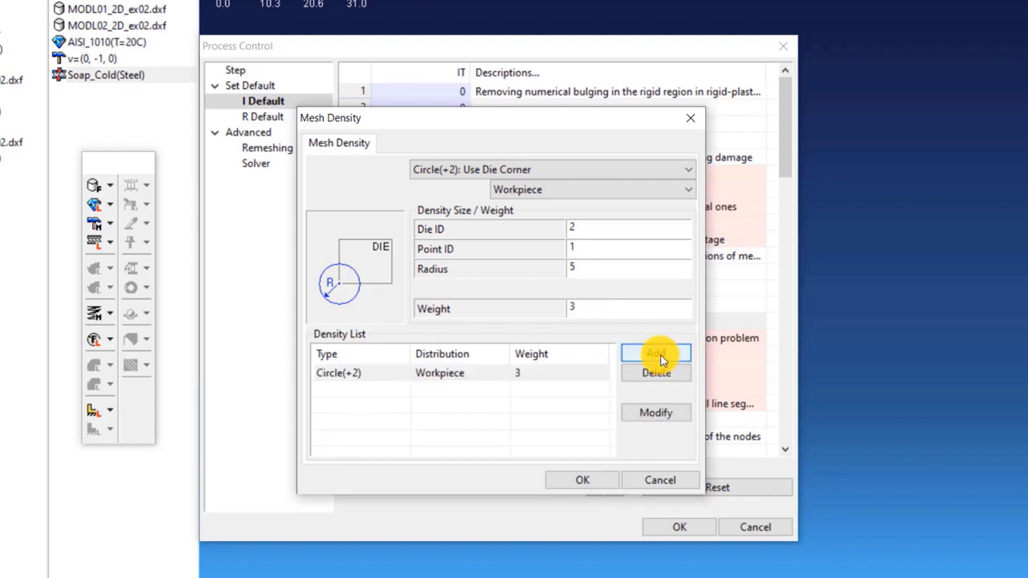
{"action": "left_click", "coordinate": [600, 483]}
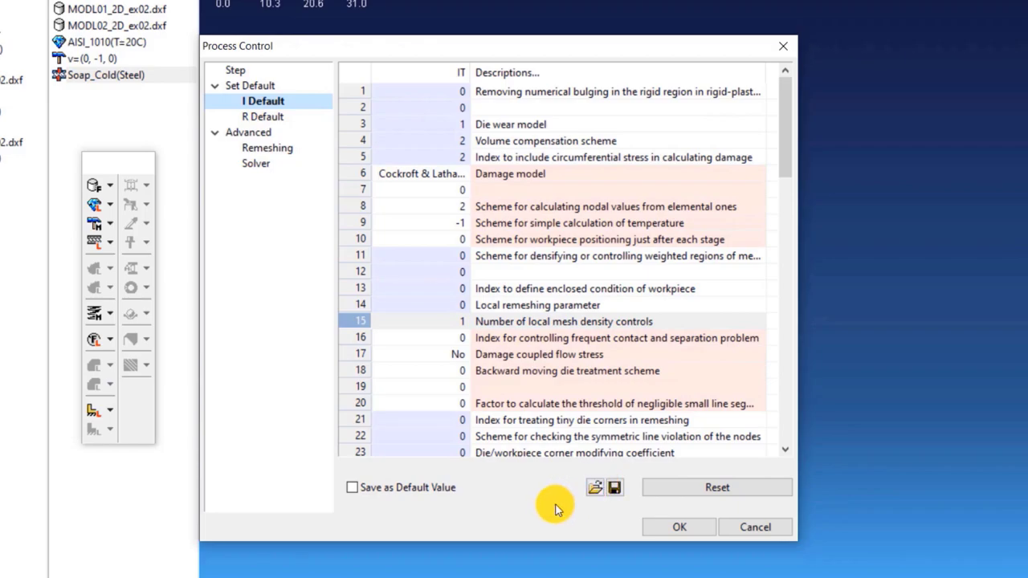
{"action": "left_click", "coordinate": [673, 525]}
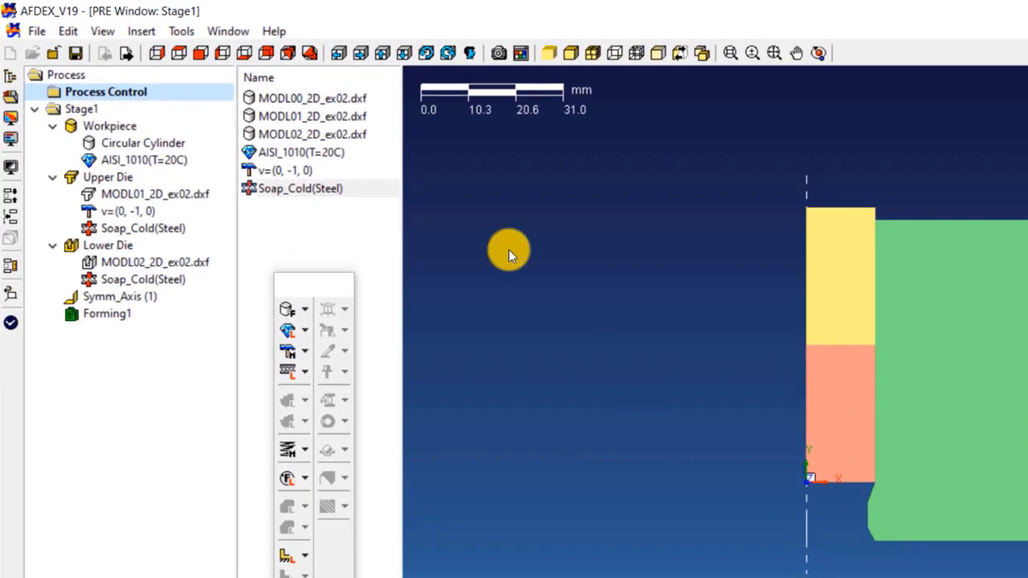
Save the setup as the AFDEX2D input file 'extrusion' in Desktop\Extrusion
{"action": "left_click", "coordinate": [78, 54]}
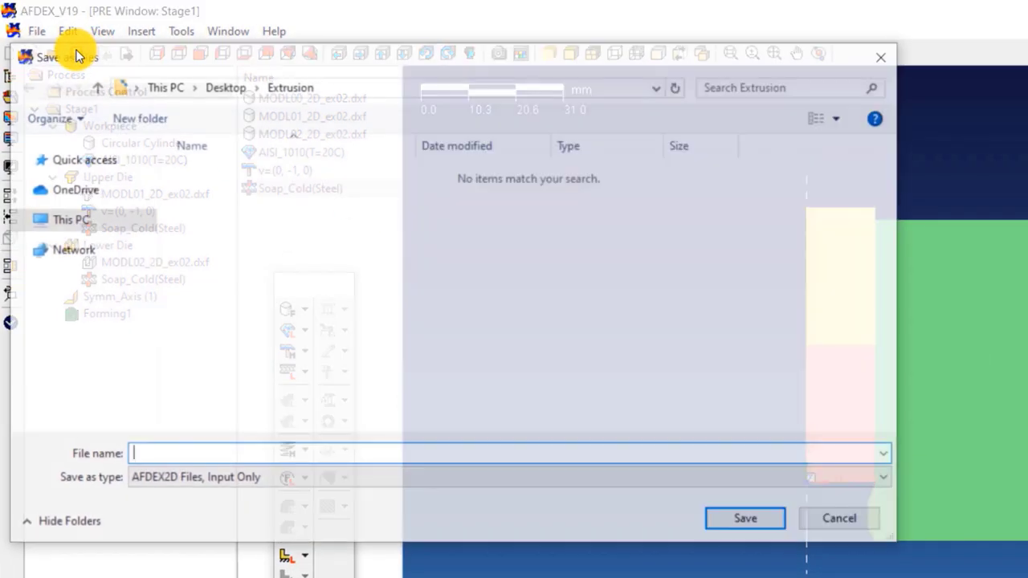
{"action": "type", "text": "ext"}
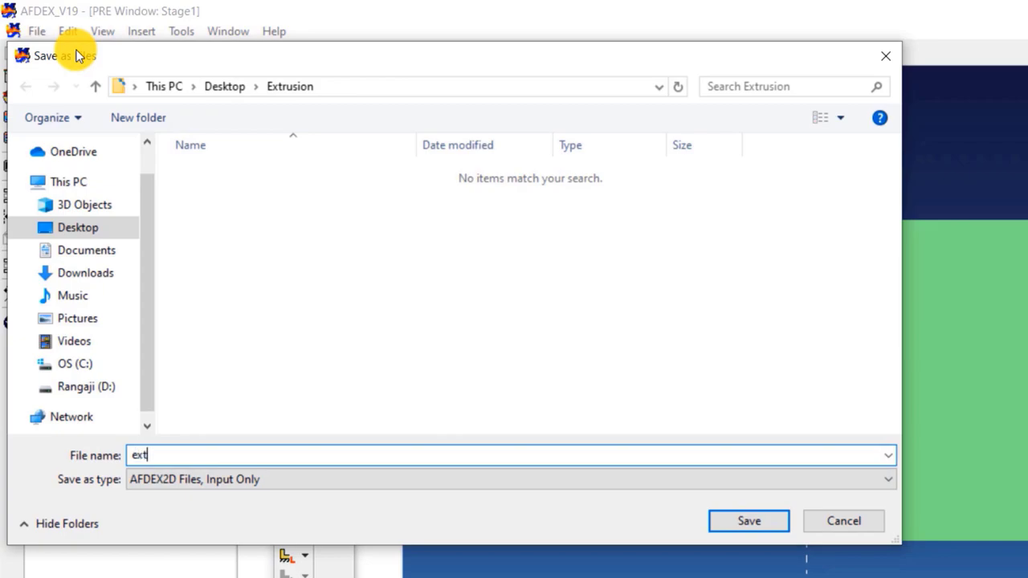
{"action": "type", "text": "rusion"}
{"action": "left_click", "coordinate": [724, 528]}
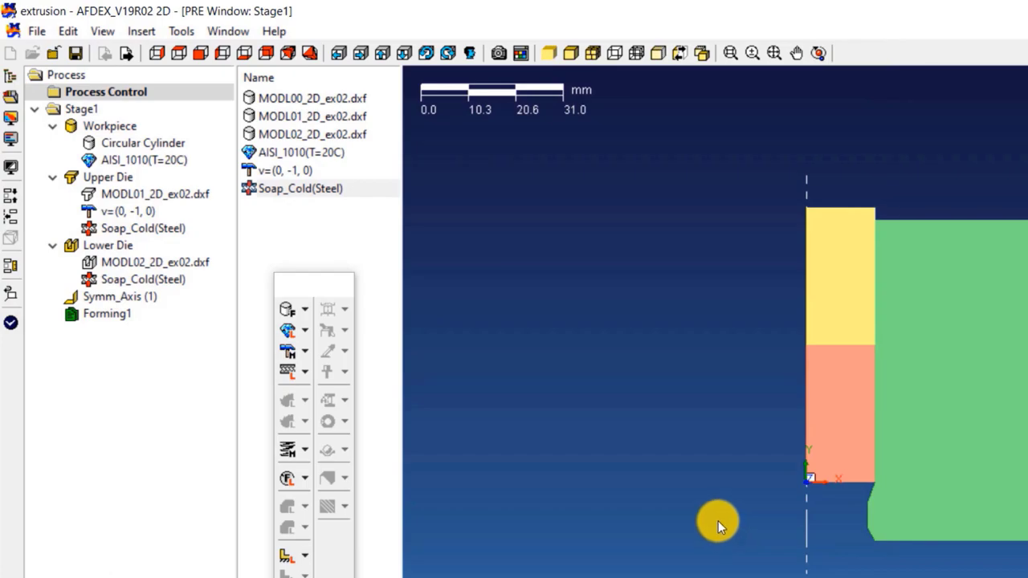
Check all simulation data for zero errors, then start the extrusion solver run
{"action": "left_click", "coordinate": [11, 324]}
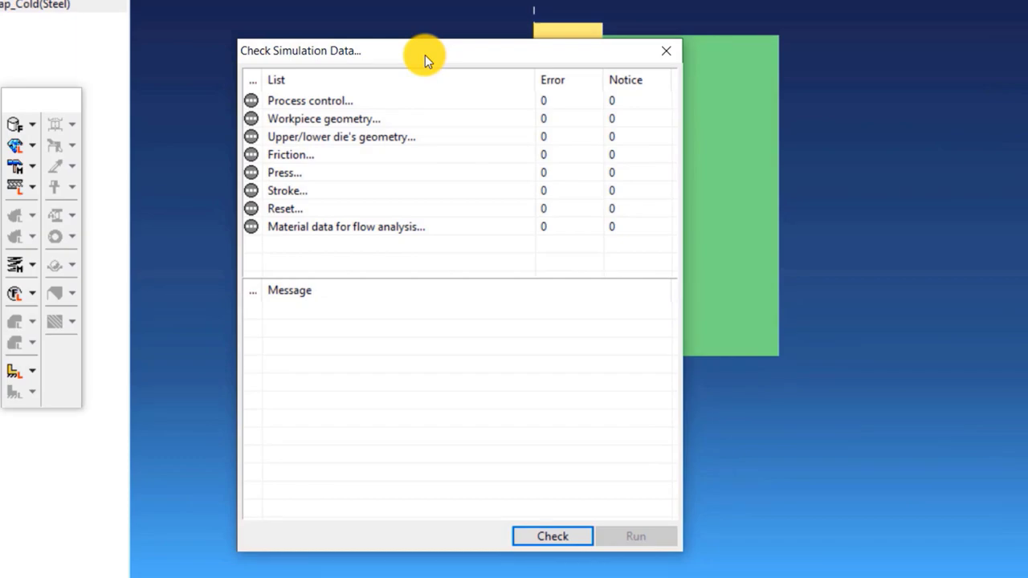
{"action": "left_click", "coordinate": [553, 537]}
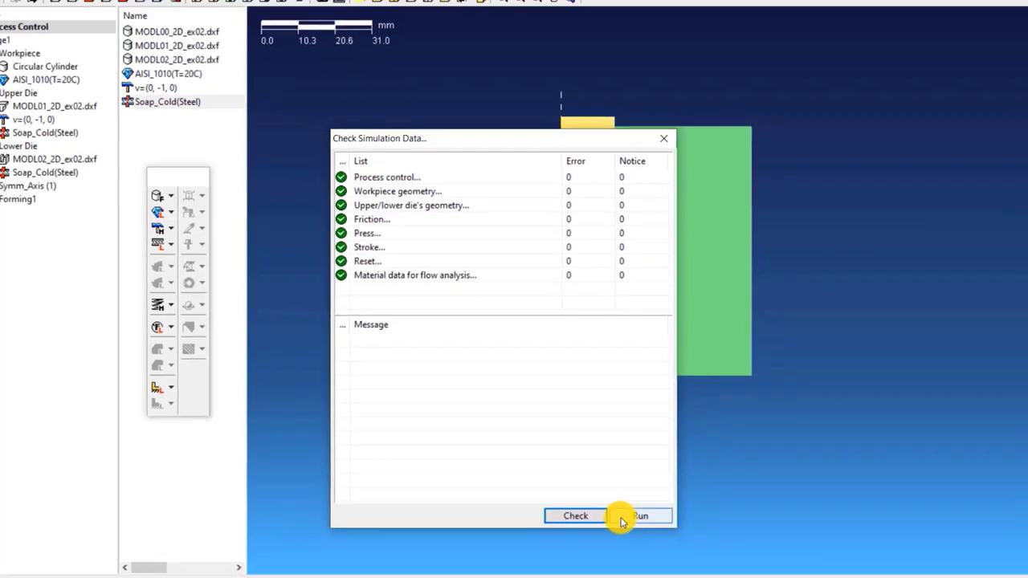
{"action": "left_click", "coordinate": [622, 536]}
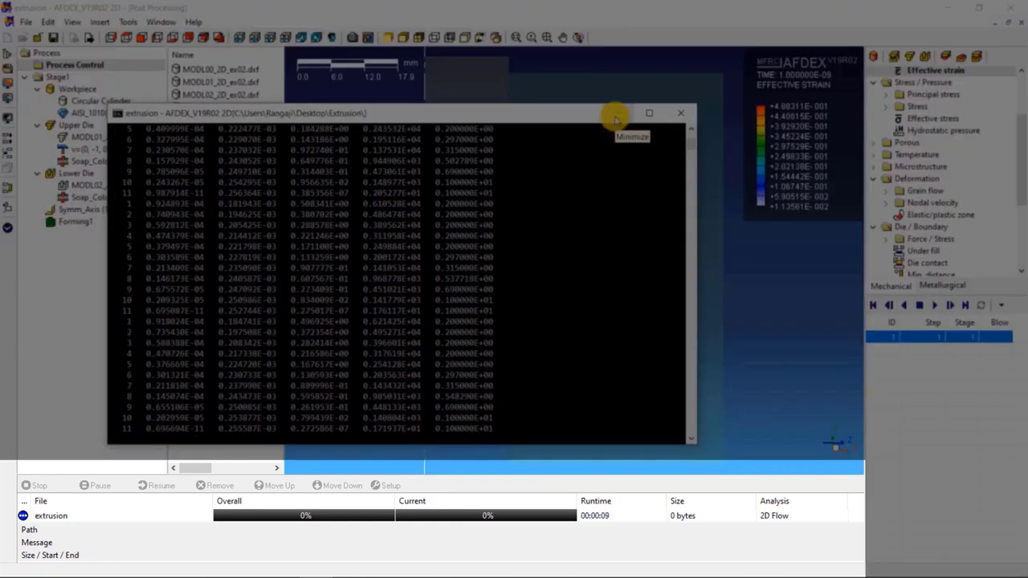
Minimize the solver console and display the effective strain contour at step 10 (1.27 s)
{"action": "left_click", "coordinate": [615, 119]}
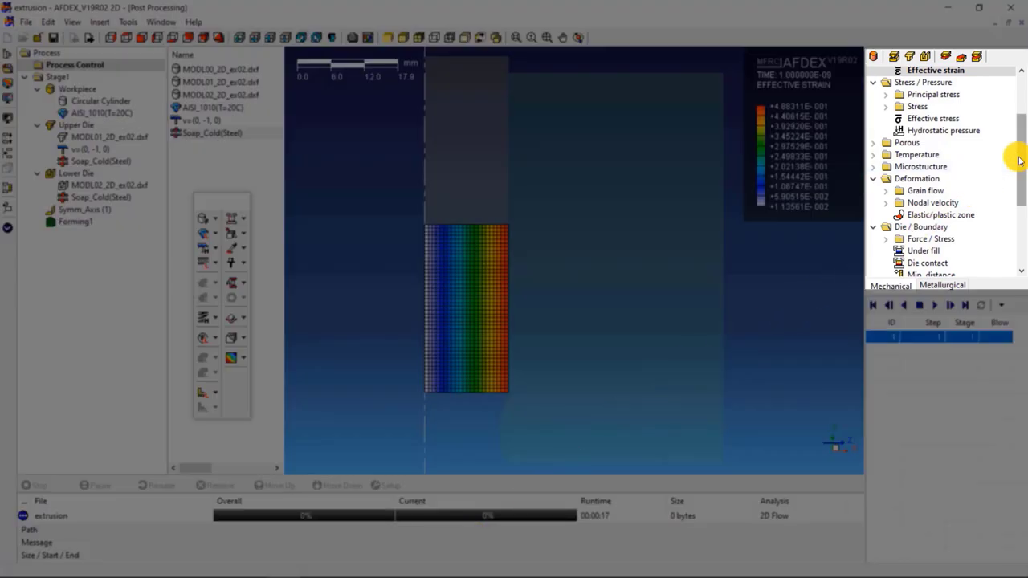
{"action": "left_click_drag", "start_coordinate": [1018, 160], "coordinate": [1023, 103]}
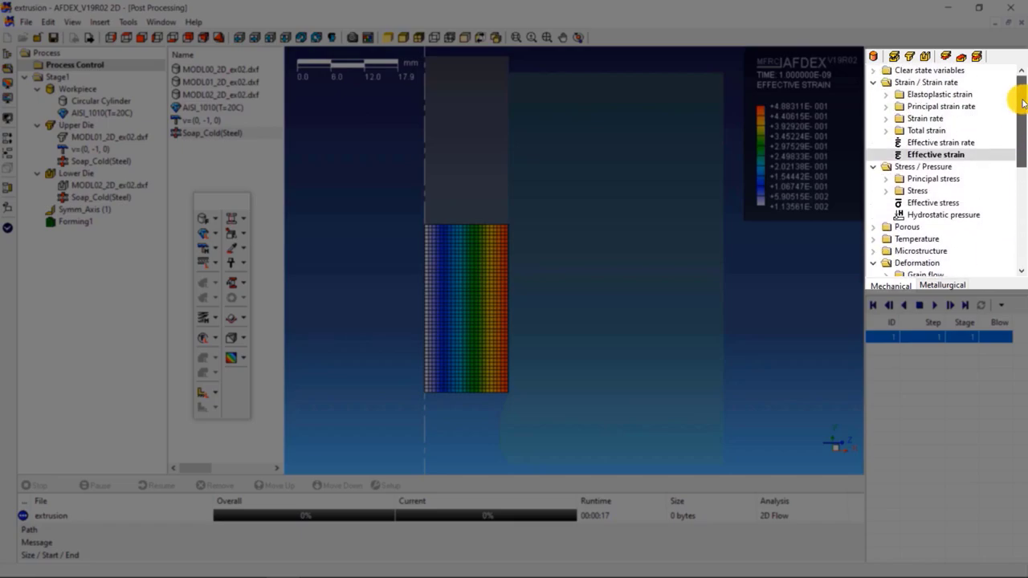
{"action": "left_click", "coordinate": [948, 202]}
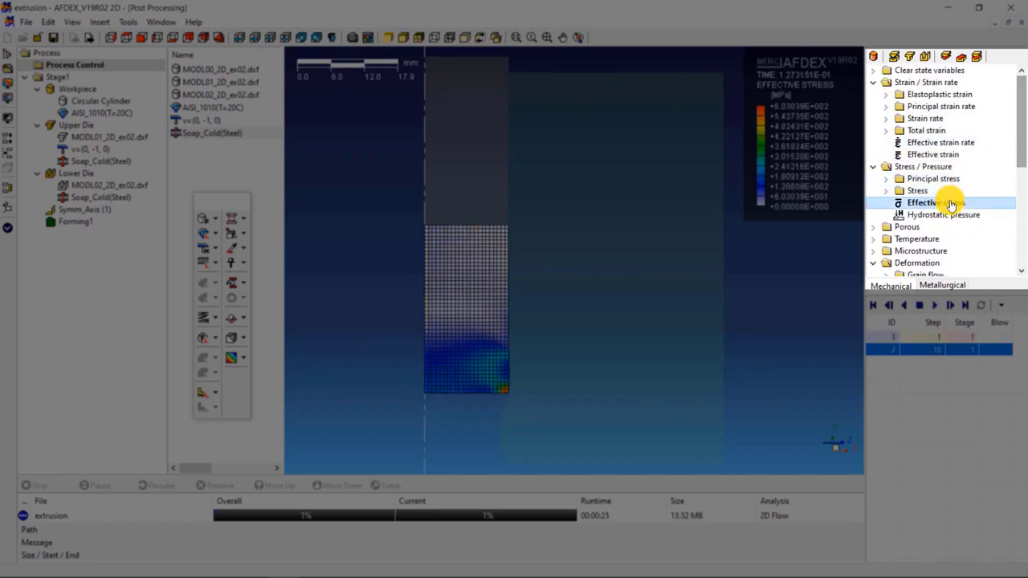
{"action": "left_click", "coordinate": [954, 158]}
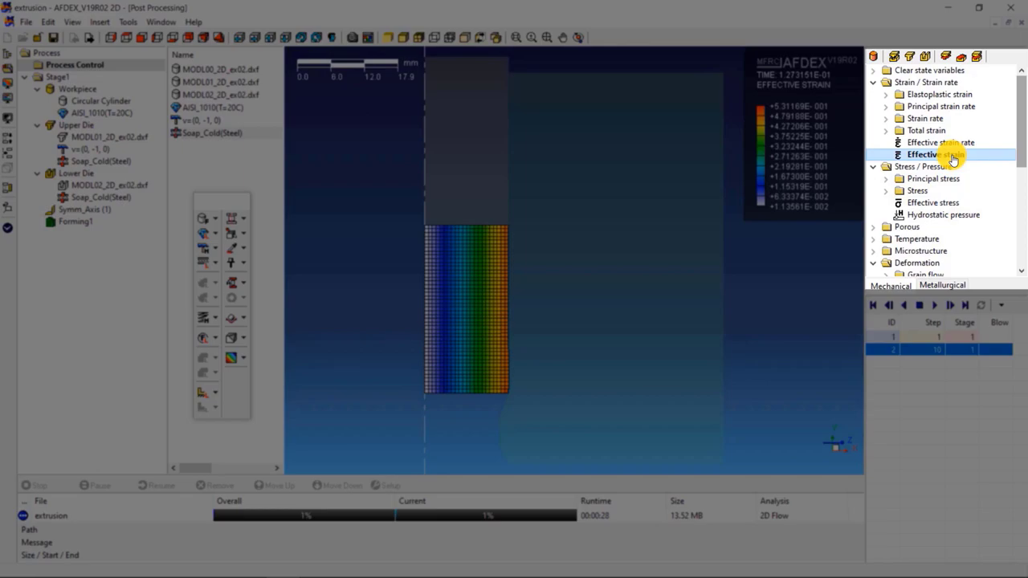